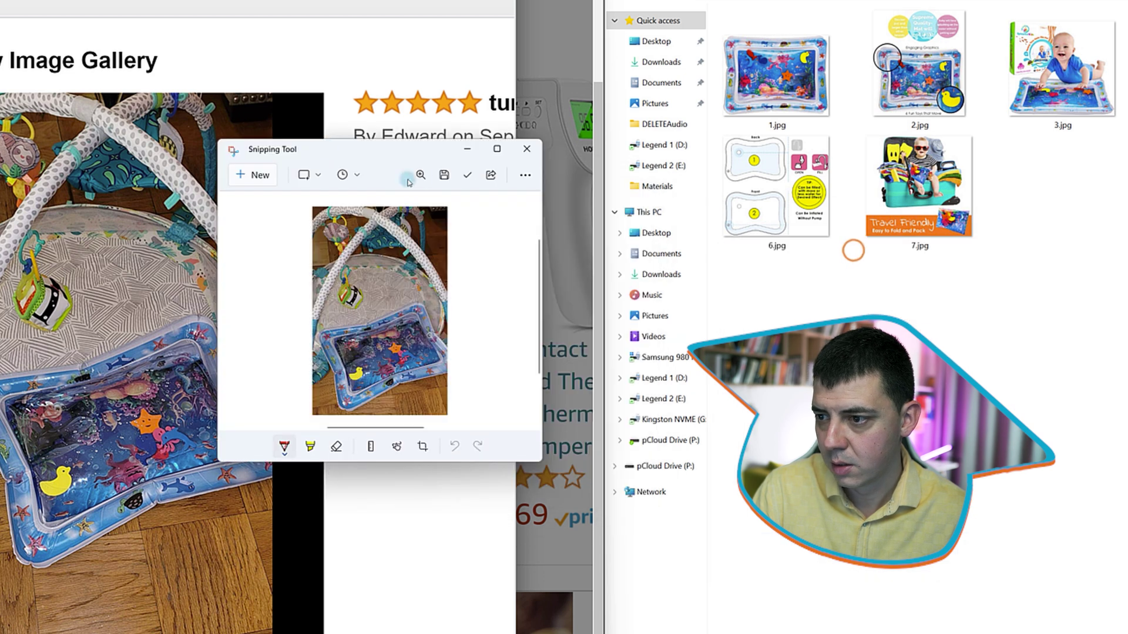
# Save the review photo snip as amz1.png in the Desktop eBay folder
pyautogui.click(446, 176)
pyautogui.moveTo(873, 1); pyautogui.dragTo(659, 226)
pyautogui.write('amz1')
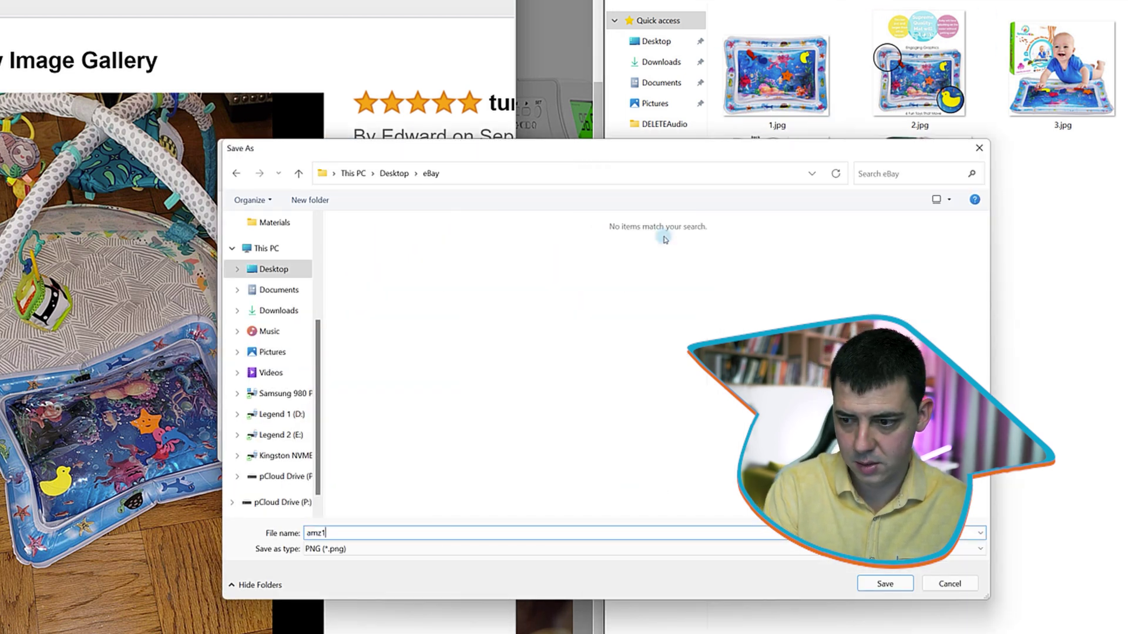
pyautogui.press('Return')
# Close the Snipping Tool capture and the Amazon photo gallery
pyautogui.click(523, 151)
pyautogui.click(471, 39)
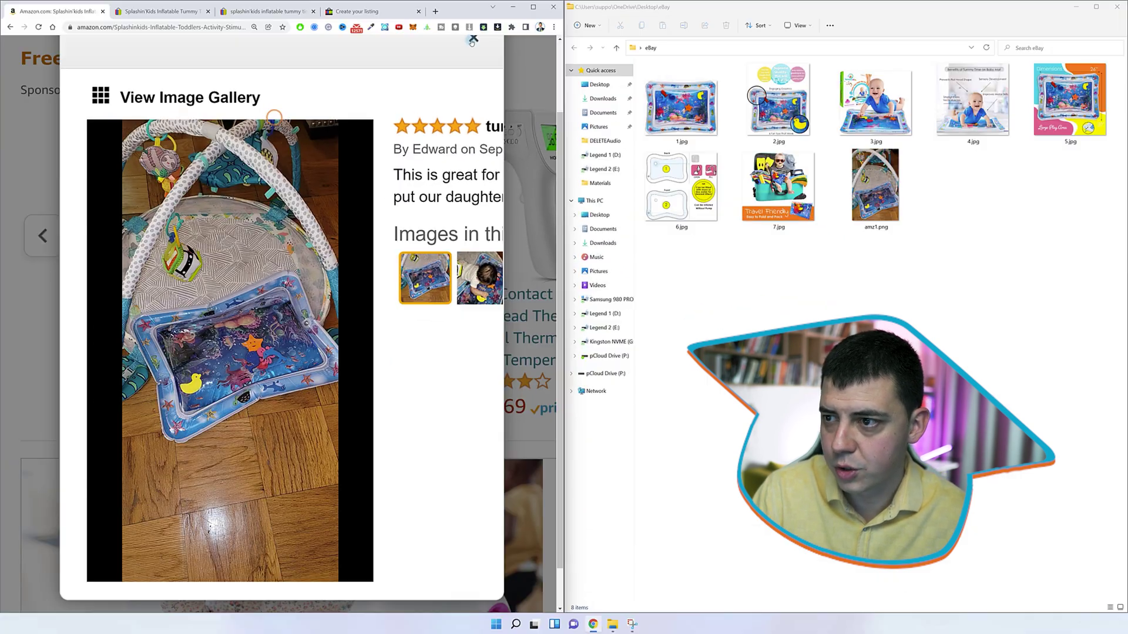
pyautogui.scroll(-10, 324, 295)
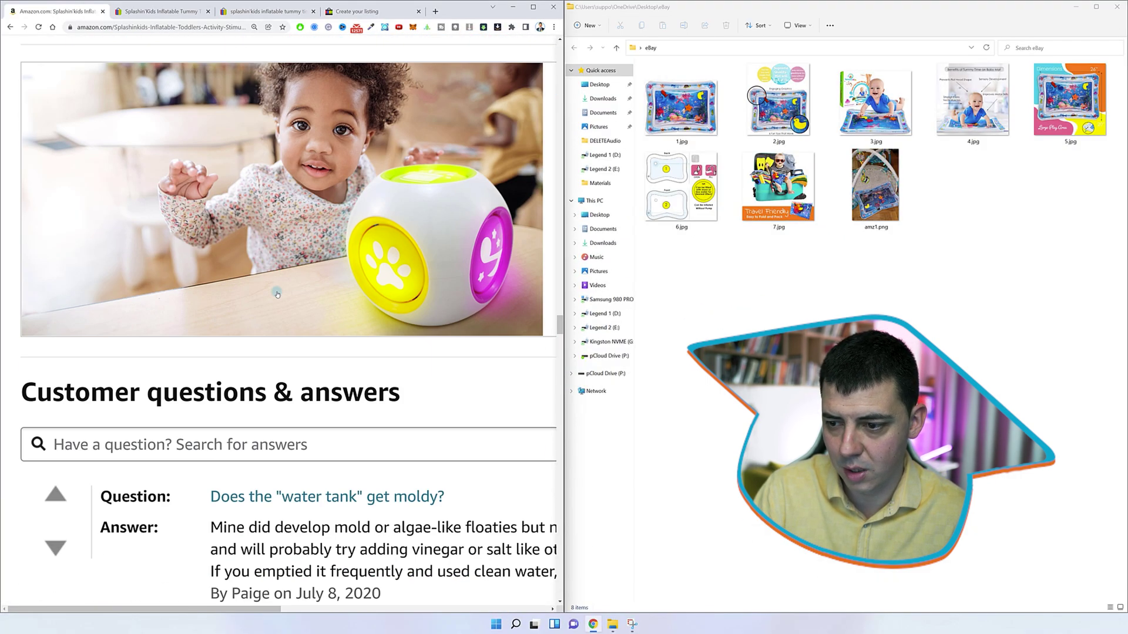
pyautogui.scroll(-15, 376, 390)
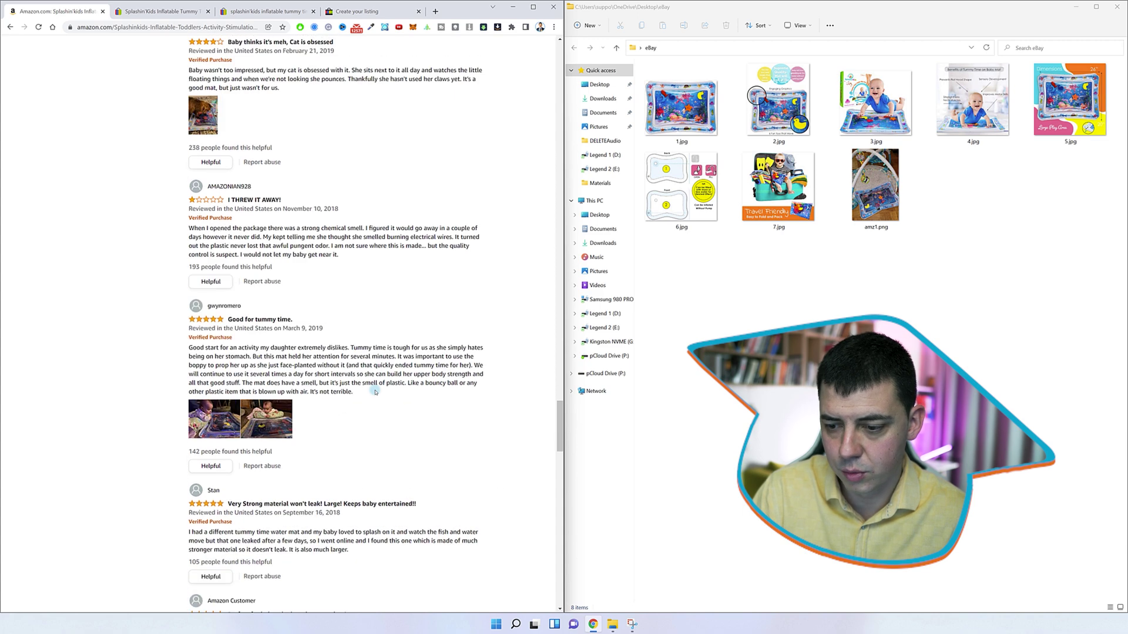
pyautogui.scroll(-7, 374, 390)
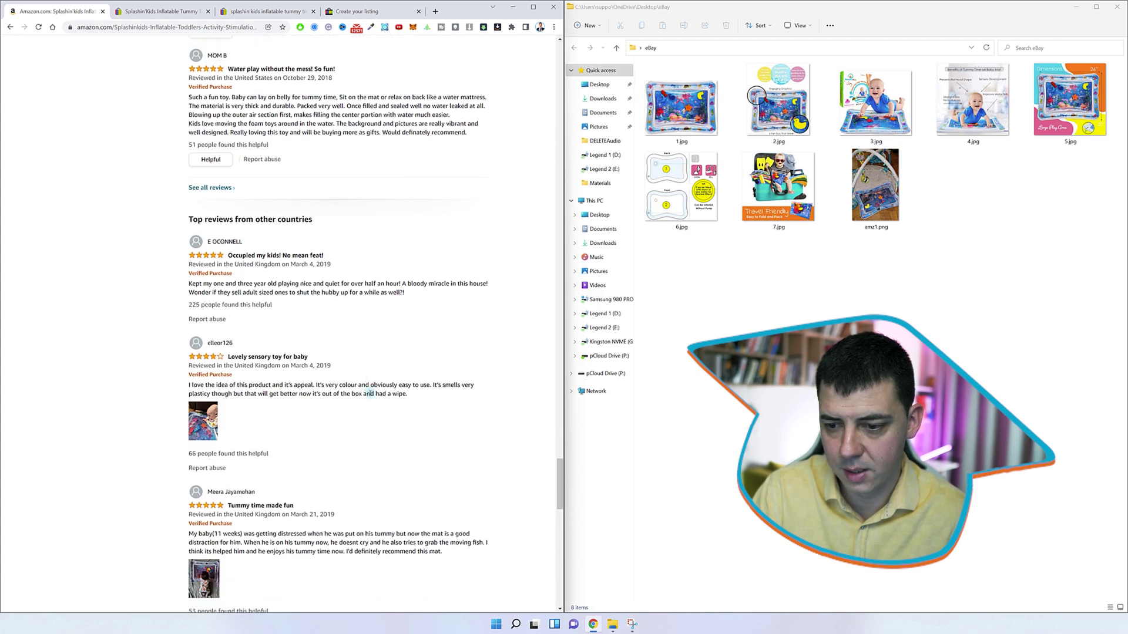
pyautogui.click(202, 417)
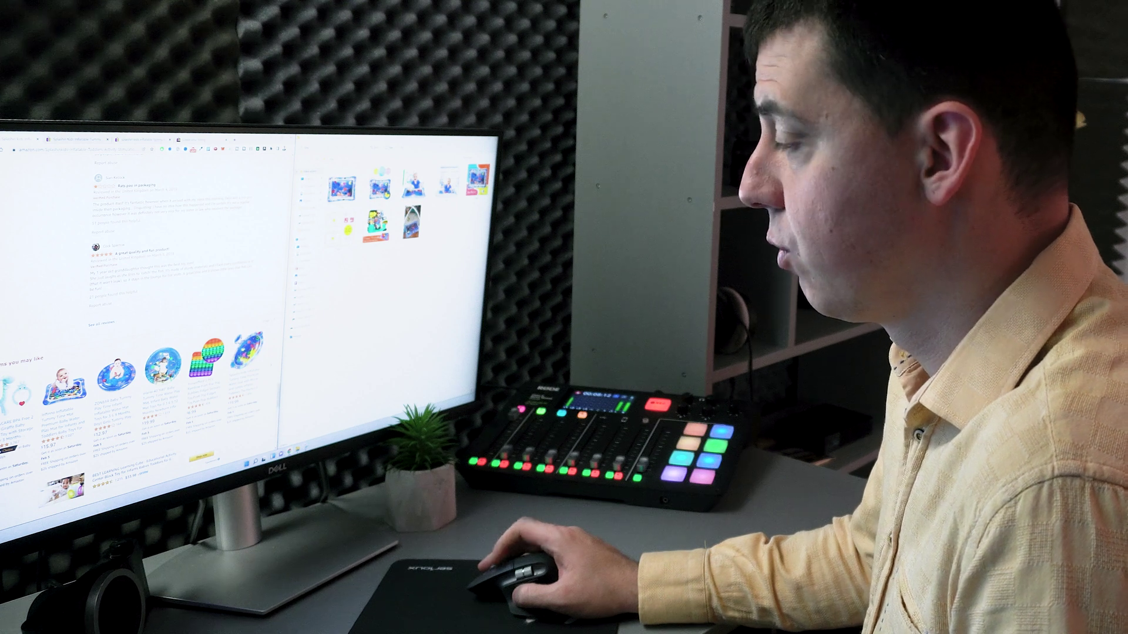
pyautogui.scroll(15, 141, 294)
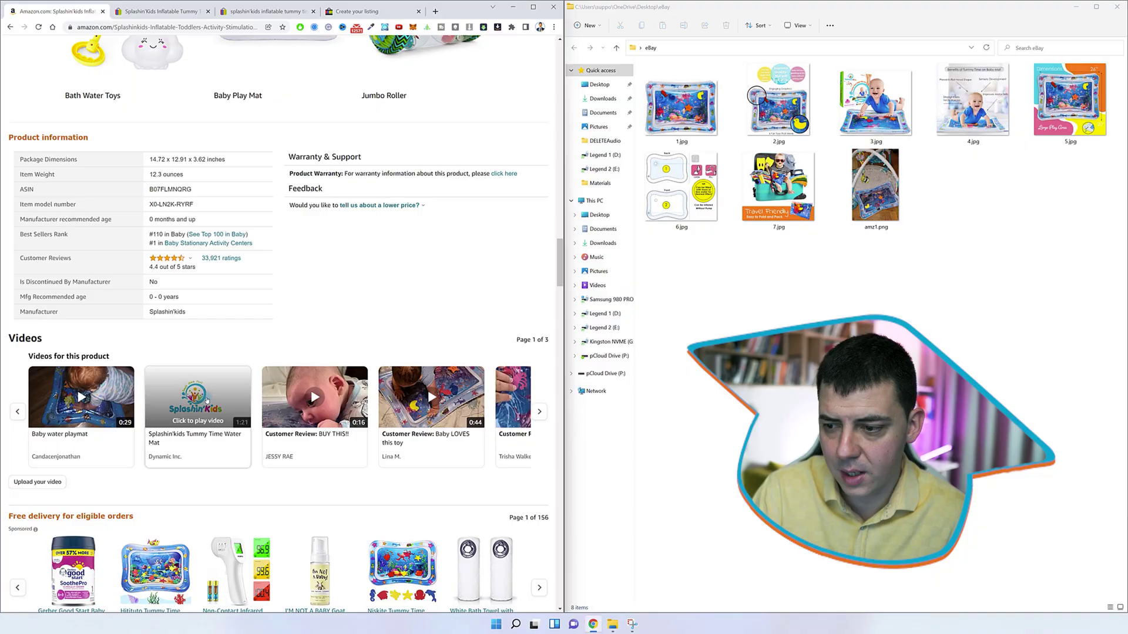
pyautogui.scroll(-20, 207, 400)
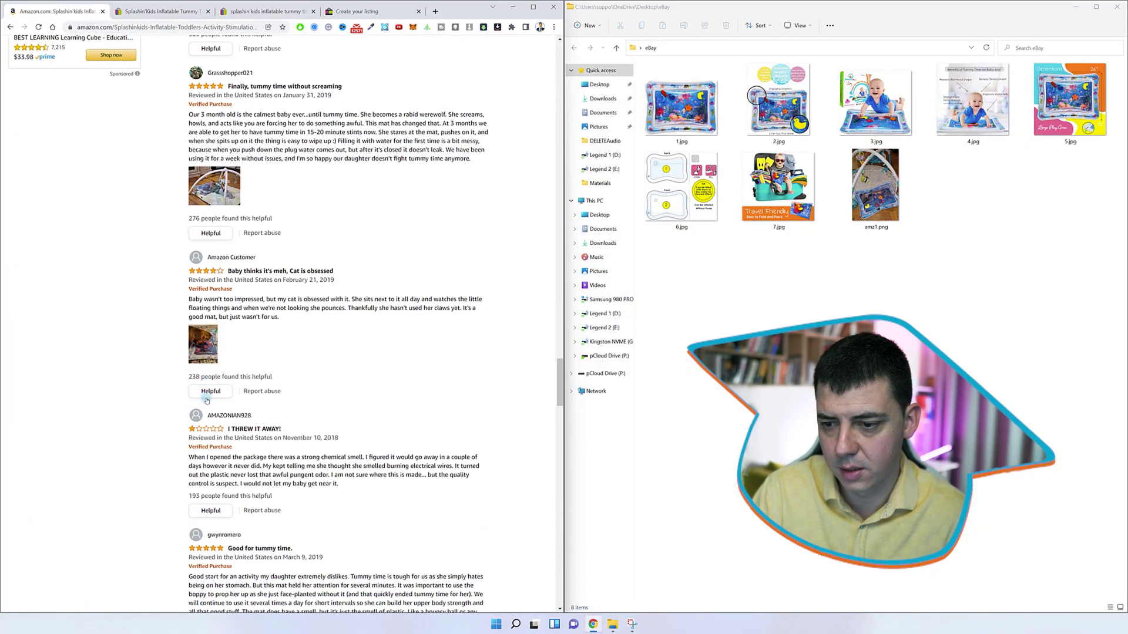
pyautogui.click(778, 188)
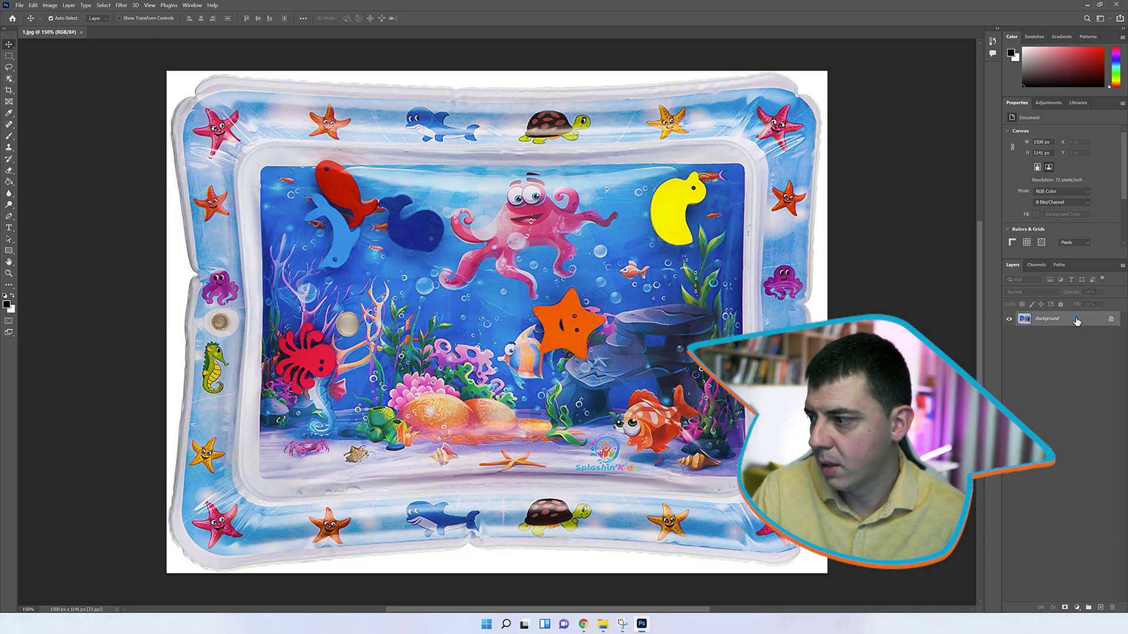
# Unlock the background as Layer 0 and shrink the cut-out play mat to about 93%
pyautogui.doubleClick(1076, 320)
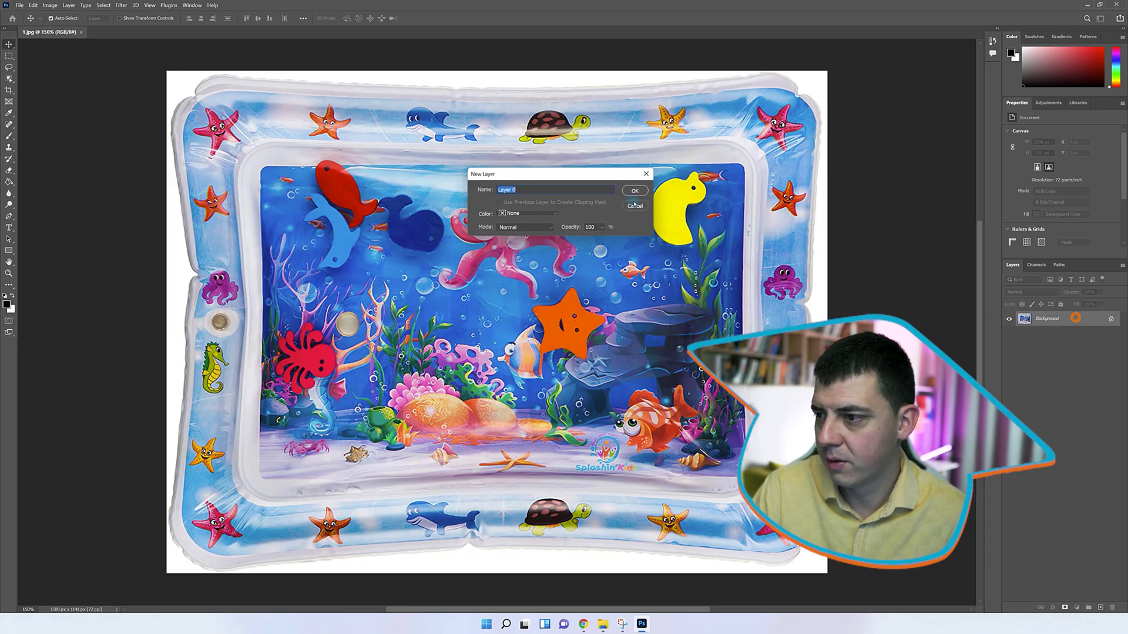
pyautogui.click(640, 189)
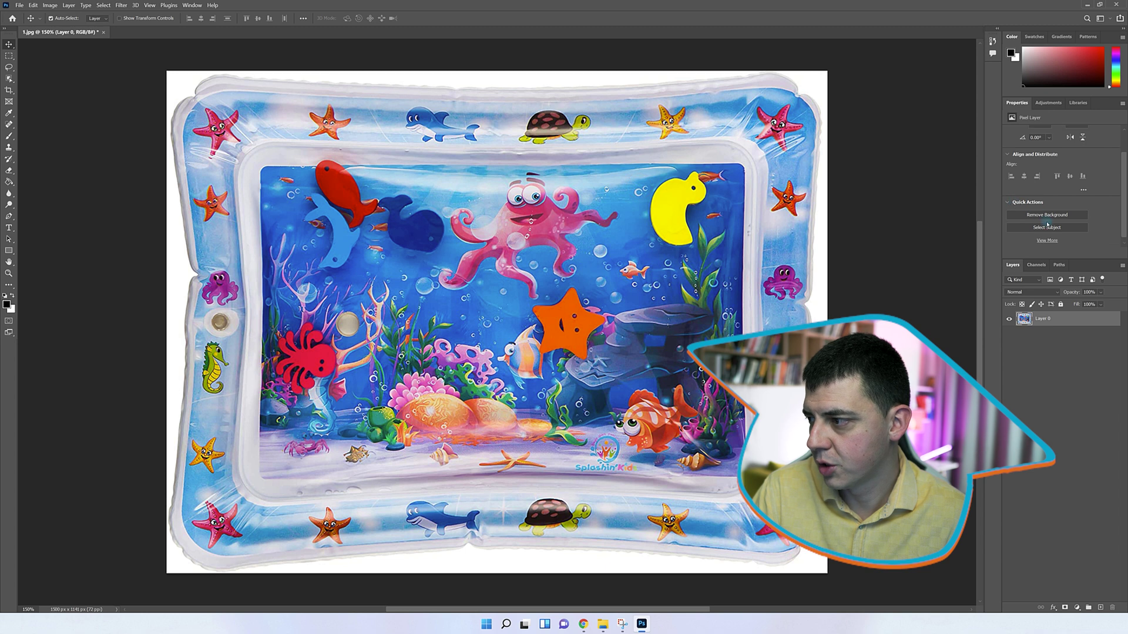
pyautogui.hotkey('ctrl', 't')
pyautogui.moveTo(826, 71); pyautogui.dragTo(793, 152)
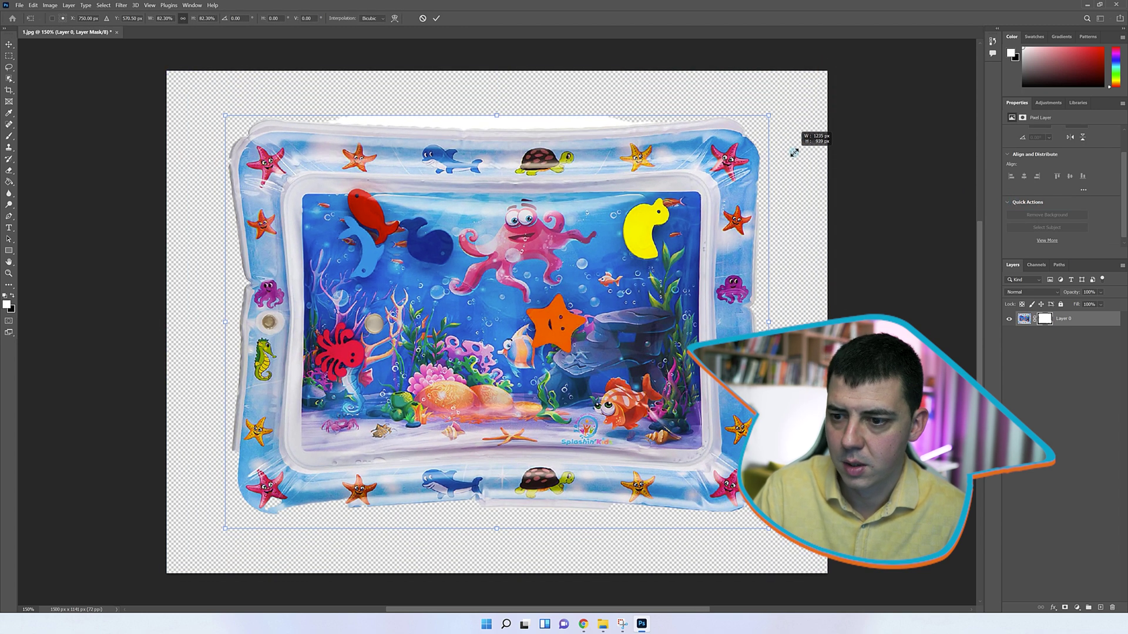
pyautogui.press('Return')
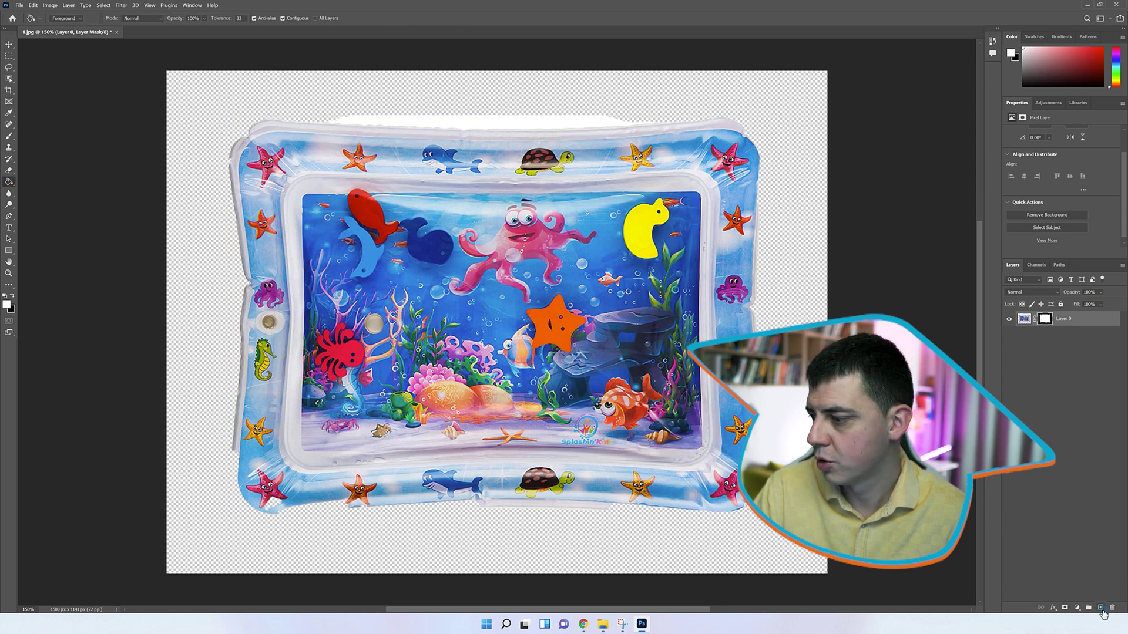
# Add a white-filled layer and place it beneath the play mat
pyautogui.press('x')
pyautogui.click(692, 322)
pyautogui.moveTo(1024, 318); pyautogui.dragTo(1022, 345)
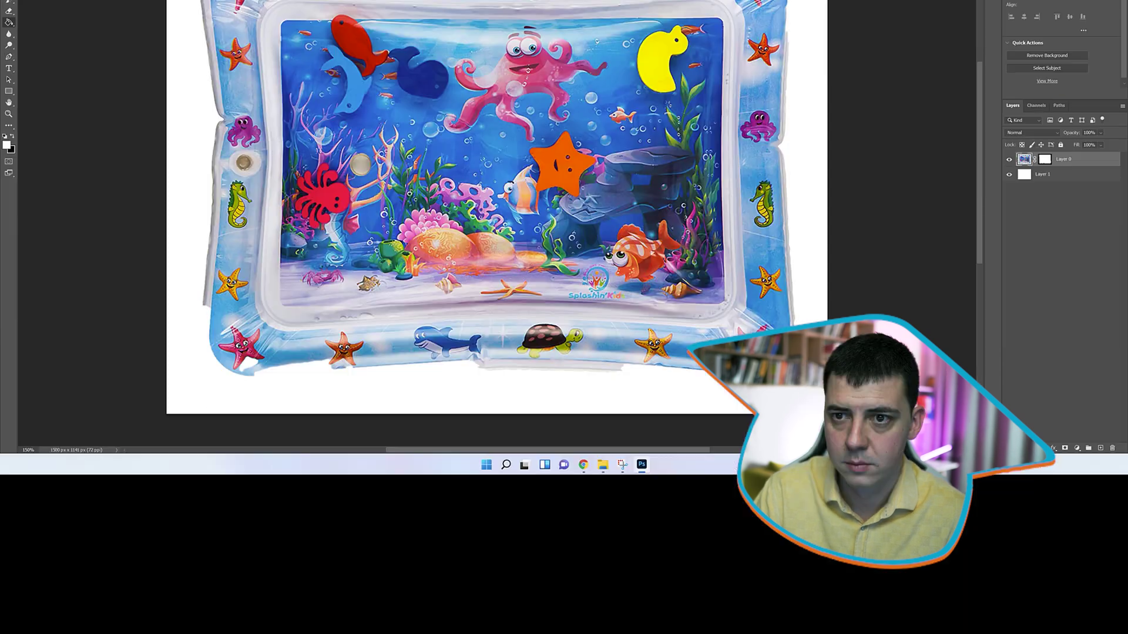
# Apply Levels with input values 25, 0.75 and 228 to the play mat photo
pyautogui.click(50, 5)
pyautogui.moveTo(123, 34)
pyautogui.click(276, 48)
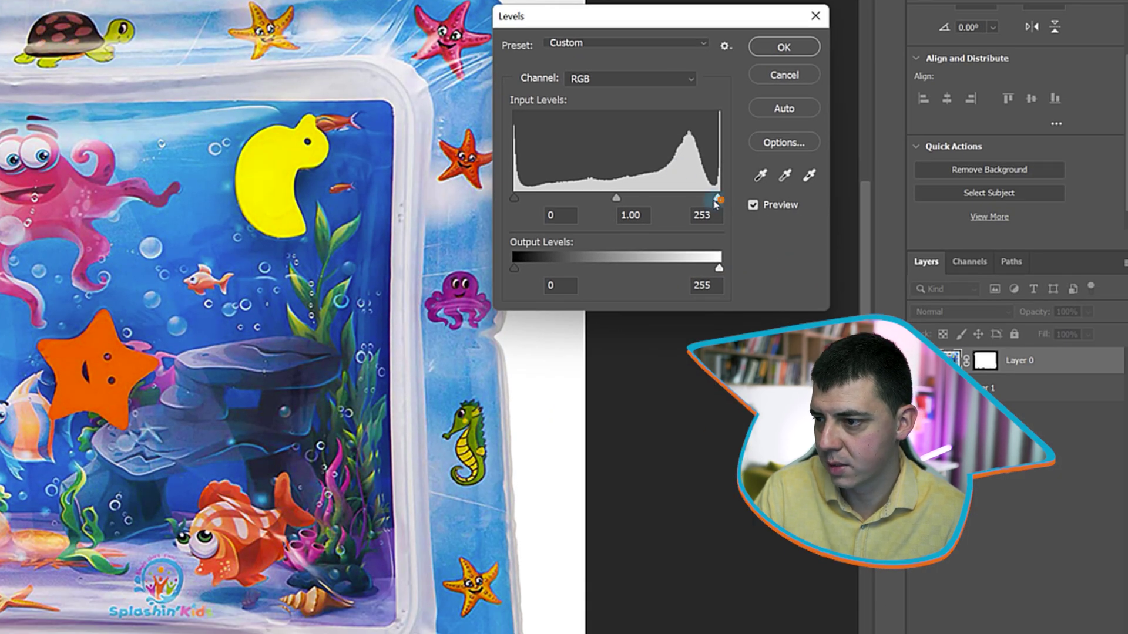
pyautogui.moveTo(715, 202); pyautogui.dragTo(688, 202)
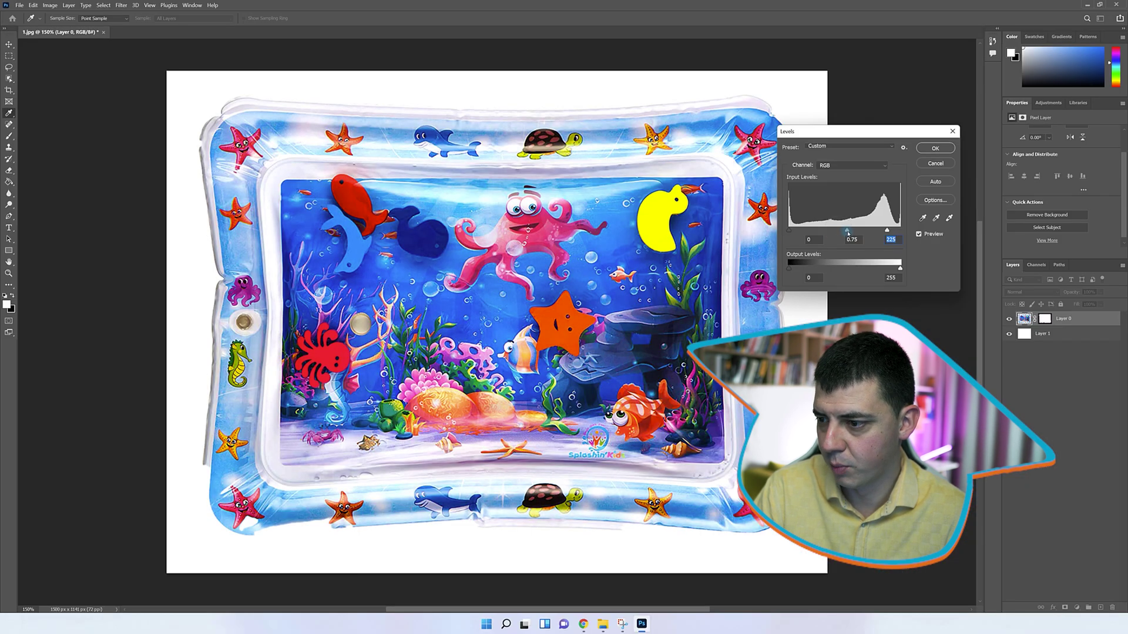
pyautogui.moveTo(839, 231); pyautogui.dragTo(888, 232)
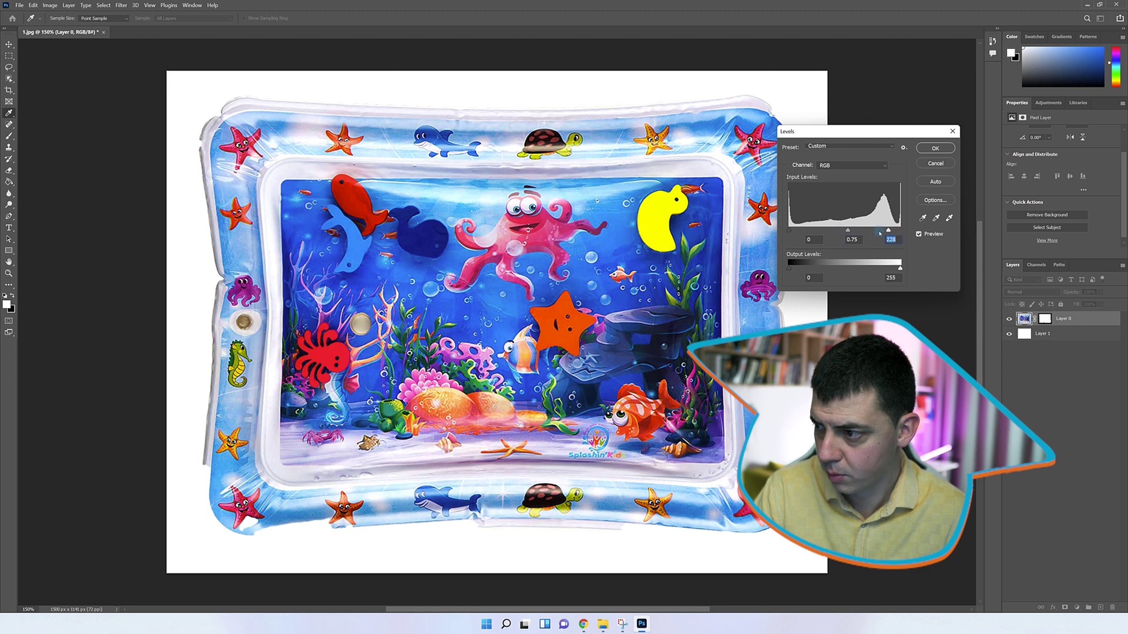
pyautogui.click(940, 147)
# Pick the fill tool, glance at the Amazon reviews window, and return to Photoshop
pyautogui.press('g')
pyautogui.hotkey('alt', 'Tab')
pyautogui.hotkey('alt', 'Tab')
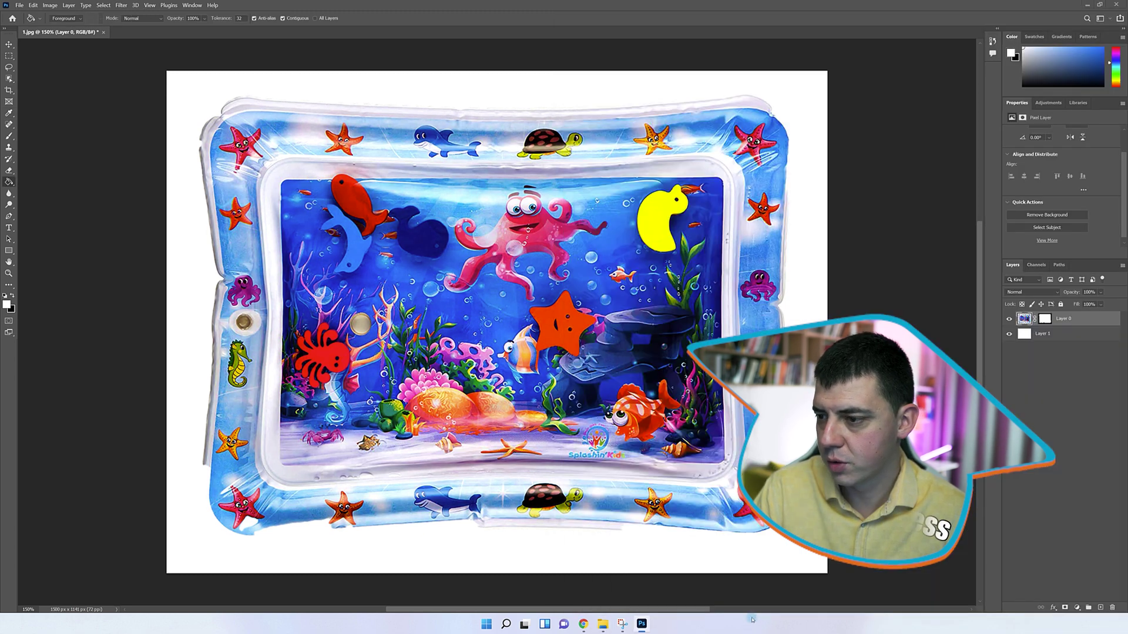
pyautogui.hotkey('alt', 'Tab')
pyautogui.press('Tab')
pyautogui.hotkey('alt', 'Tab')
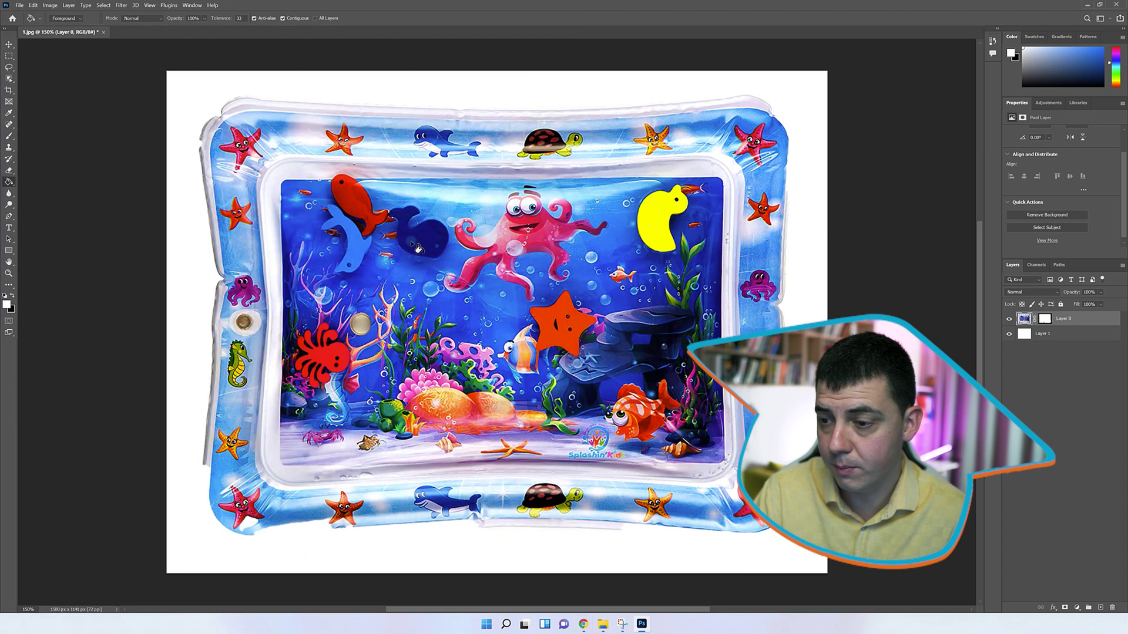
pyautogui.hotkey('alt', 'Tab')
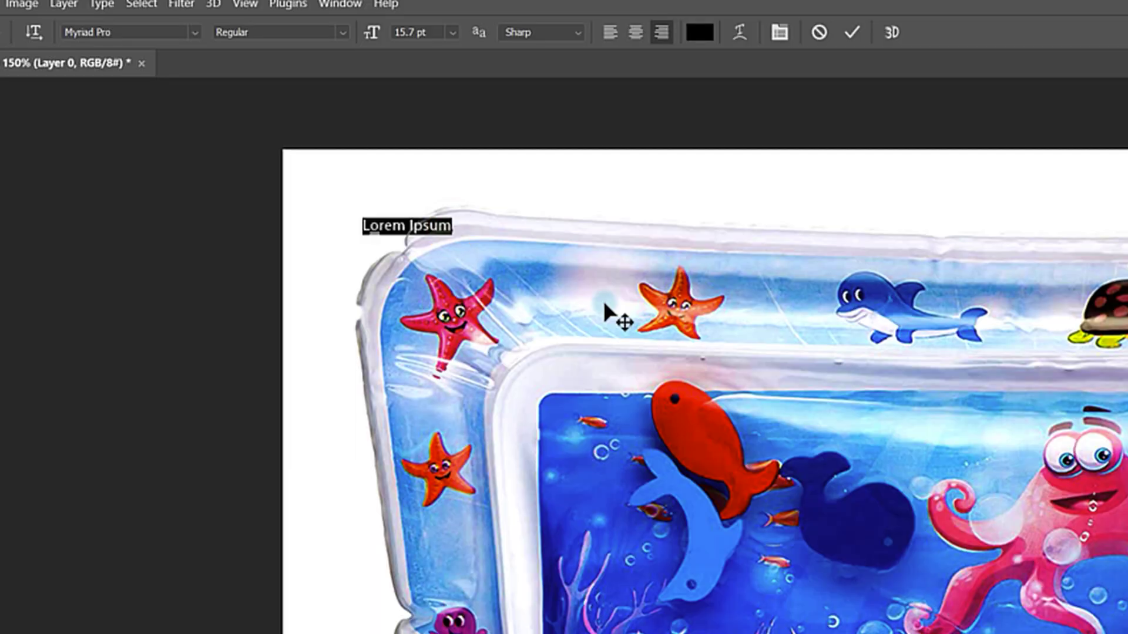
# Type the caption 'Your Baby Will Be Impressed', commit it and centre it horizontally
pyautogui.write('Your Baby')
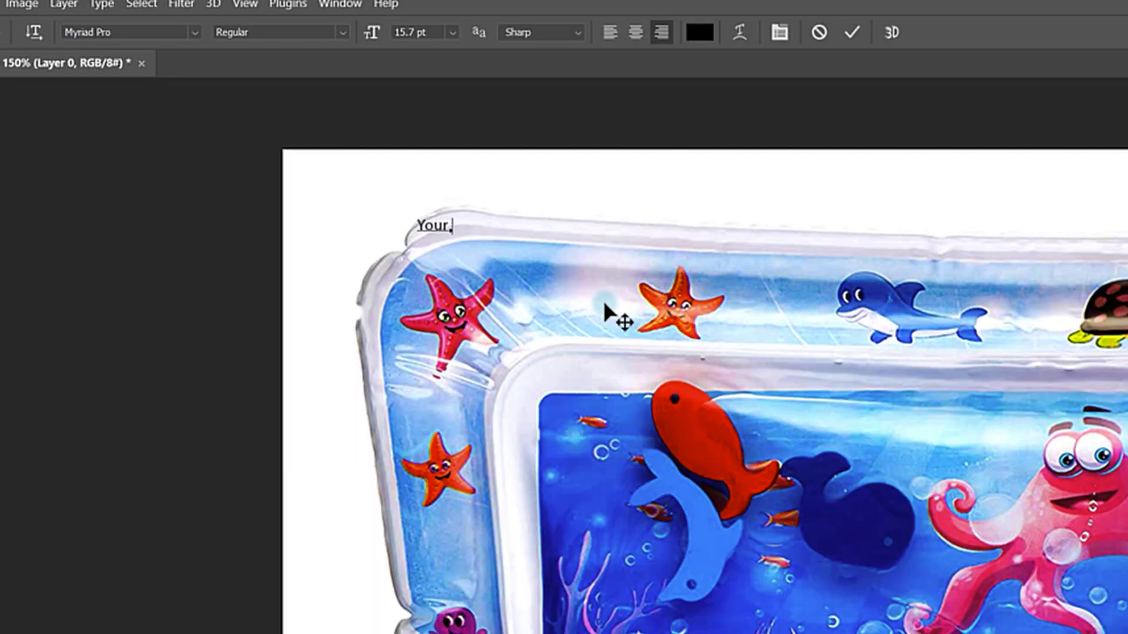
pyautogui.write(' Will Be Impressed')
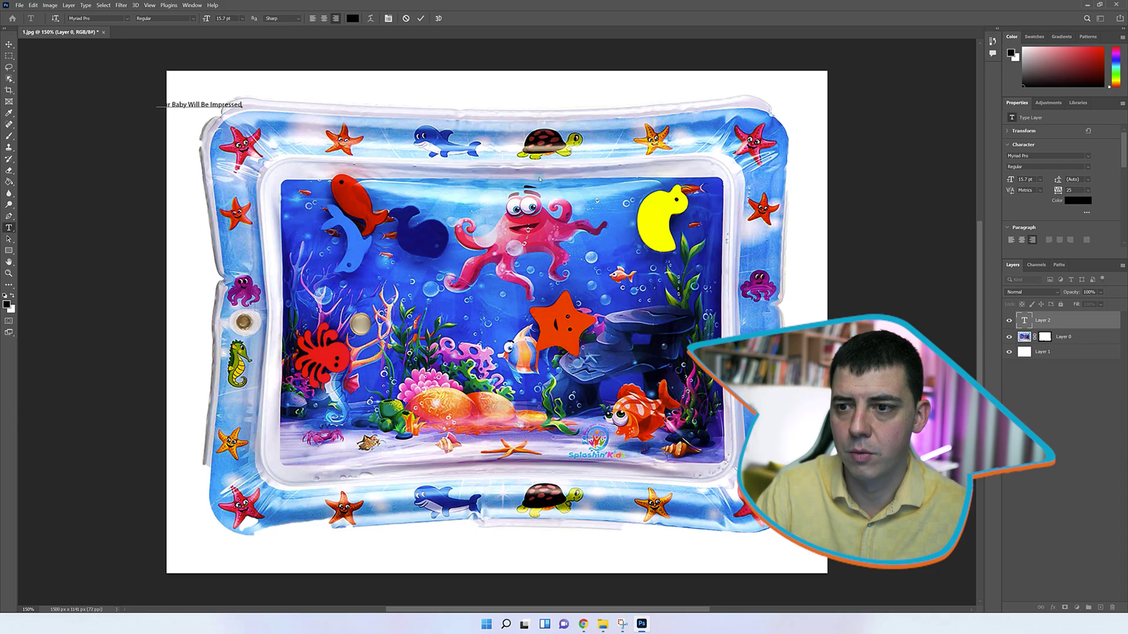
pyautogui.hotkey('ctrl', 'Return')
pyautogui.hotkey('ctrl', 't')
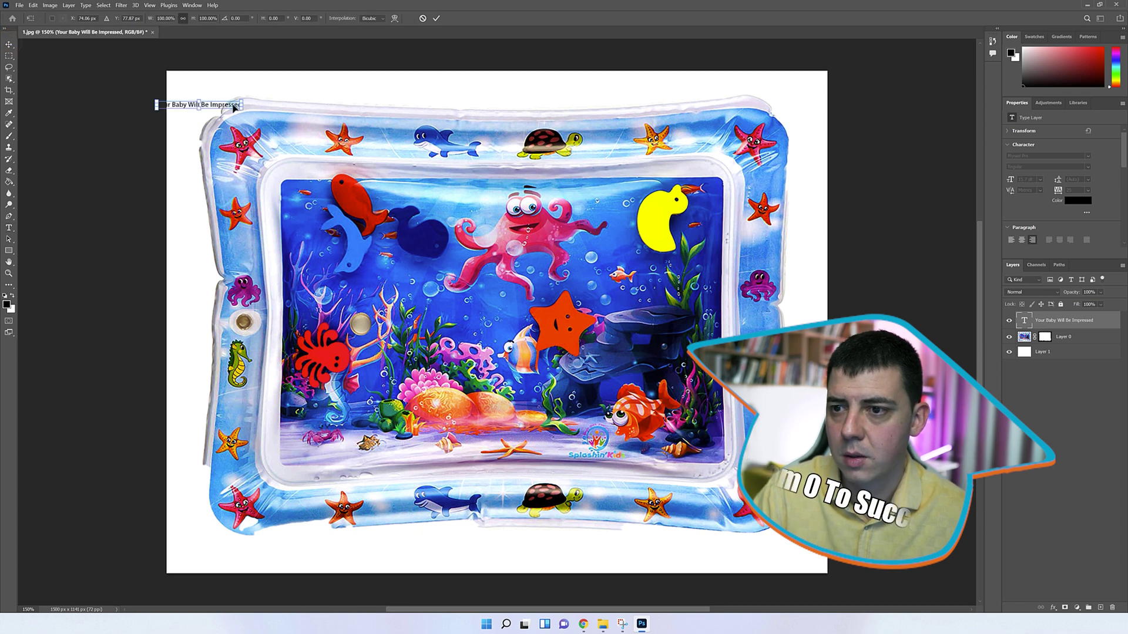
pyautogui.press('Return')
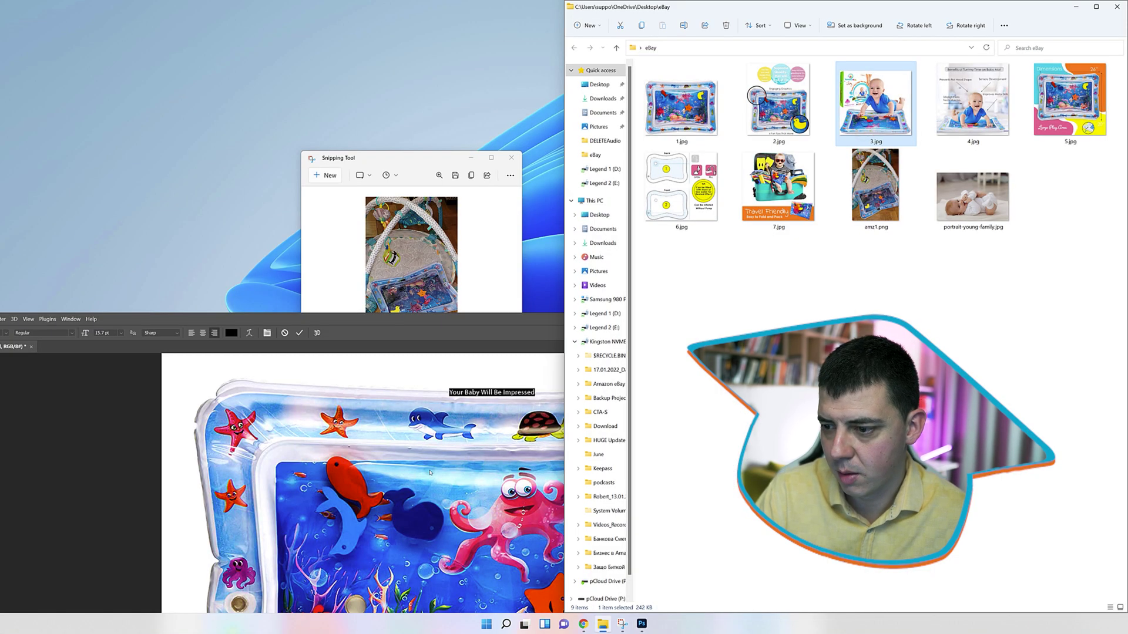
pyautogui.click(467, 311)
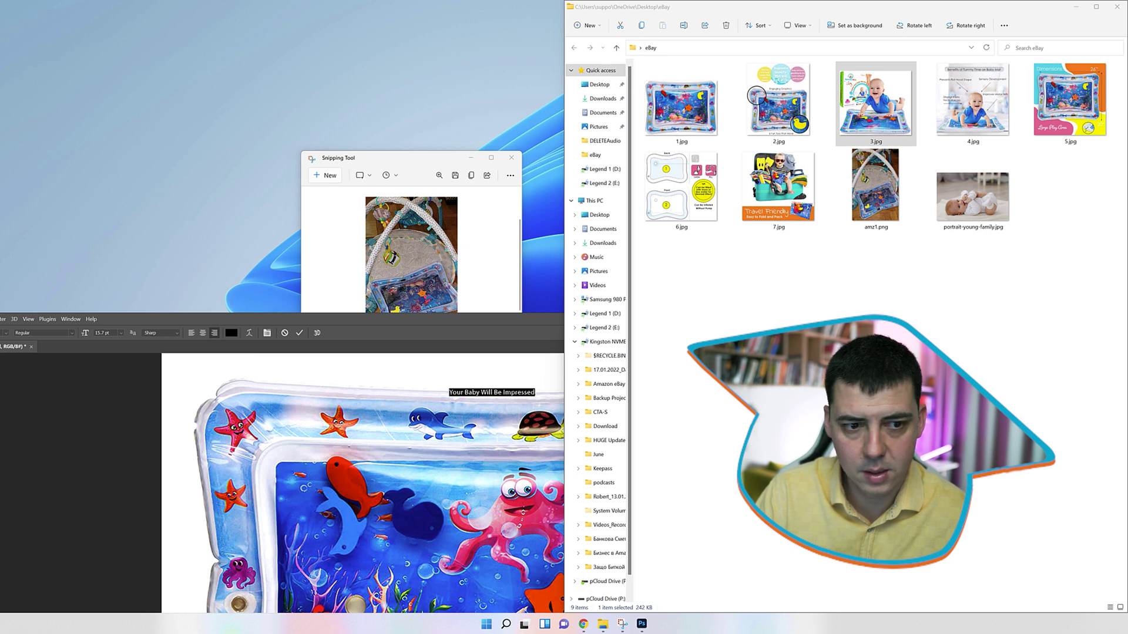
# Dock Photoshop to the left half and drag 3.jpg from the eBay folder in as a new layer
pyautogui.moveTo(349, 318); pyautogui.dragTo(3, 224)
pyautogui.click(864, 297)
pyautogui.moveTo(884, 130); pyautogui.dragTo(293, 265)
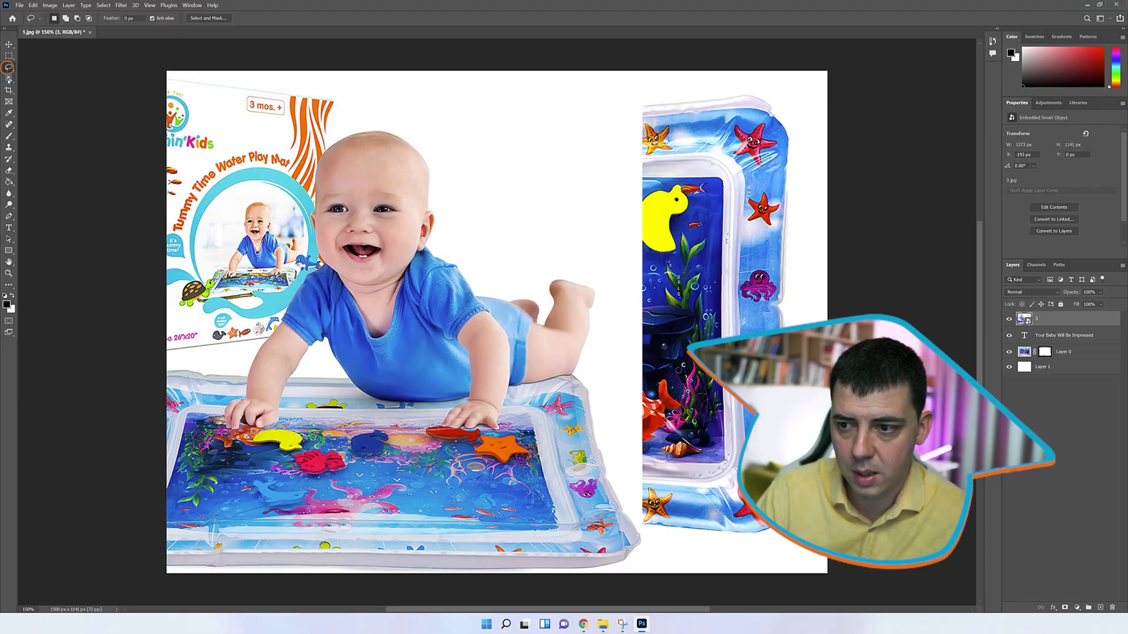
# Quick-select the baby in 3.jpg, rasterize the layer, and delete the rest of the photo
pyautogui.rightClick(8, 78)
pyautogui.click(35, 87)
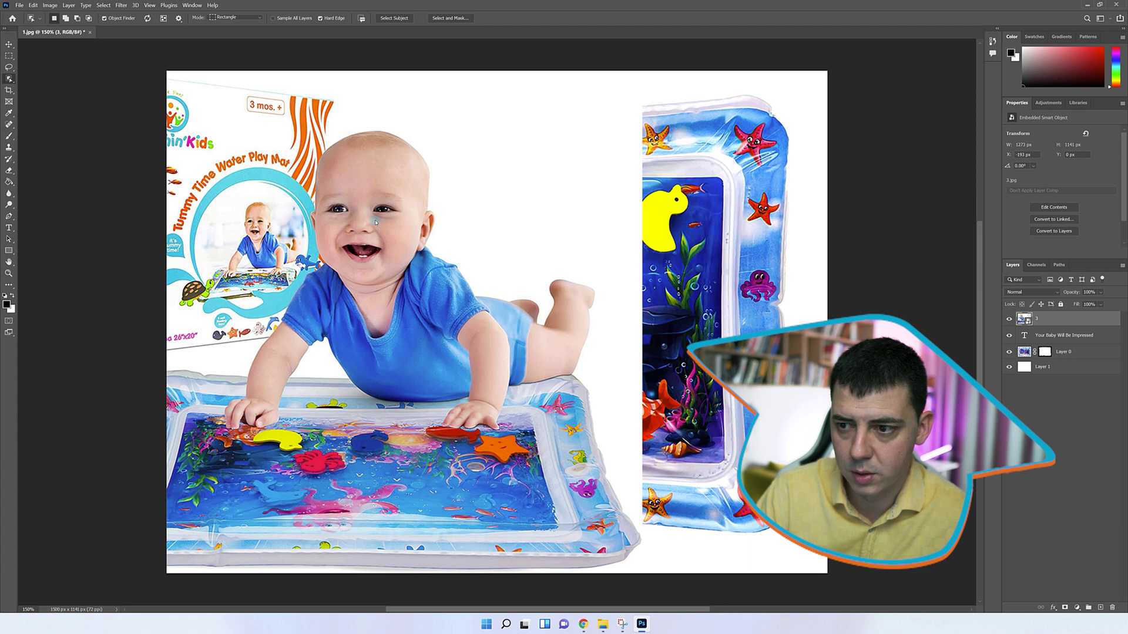
pyautogui.moveTo(370, 243)
pyautogui.mouseDown()
pyautogui.moveTo(376, 304)
pyautogui.moveTo(576, 324)
pyautogui.moveTo(485, 439)
pyautogui.mouseUp()
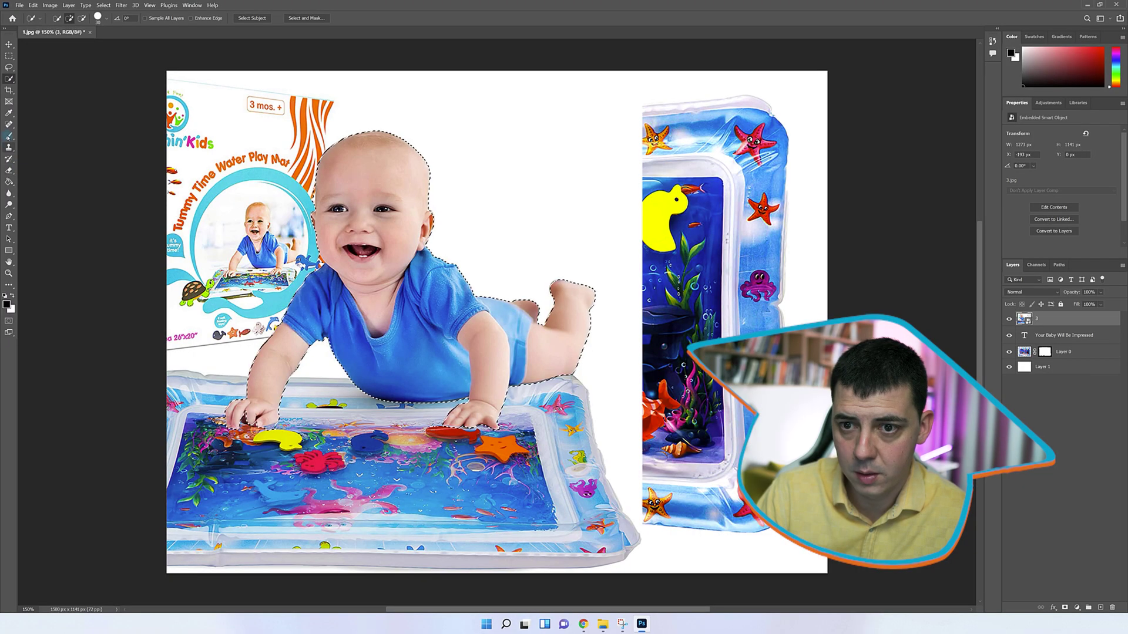
pyautogui.press('b')
pyautogui.hotkey('shift', 'Delete')
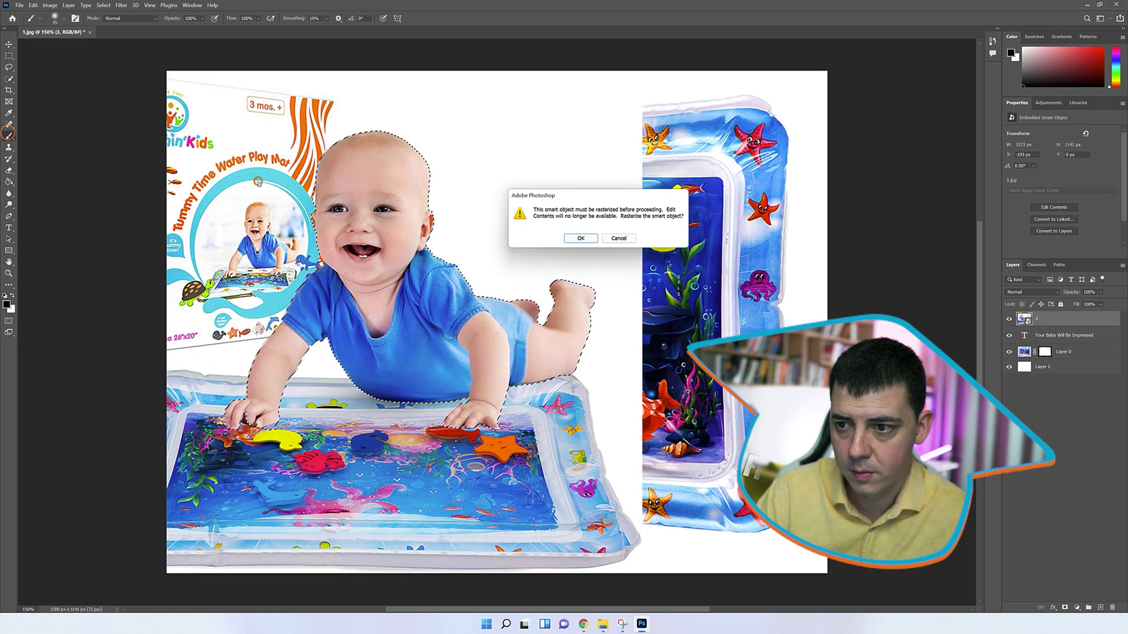
pyautogui.press('Return')
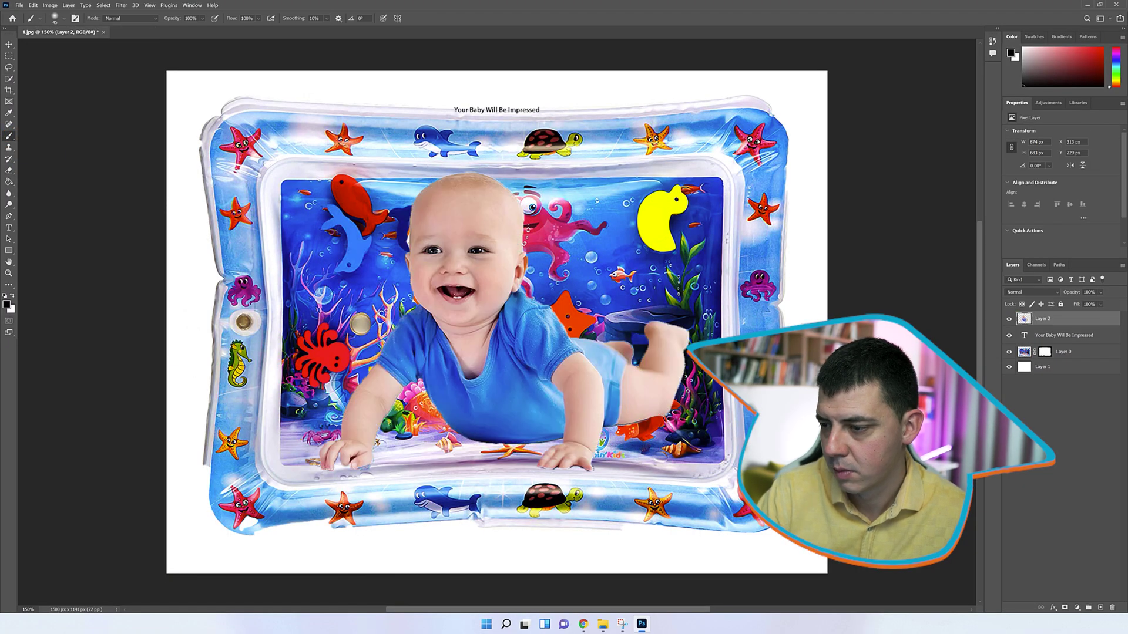
# Scale the baby to about 96% and move it to the mat's lower left
pyautogui.hotkey('ctrl', 't')
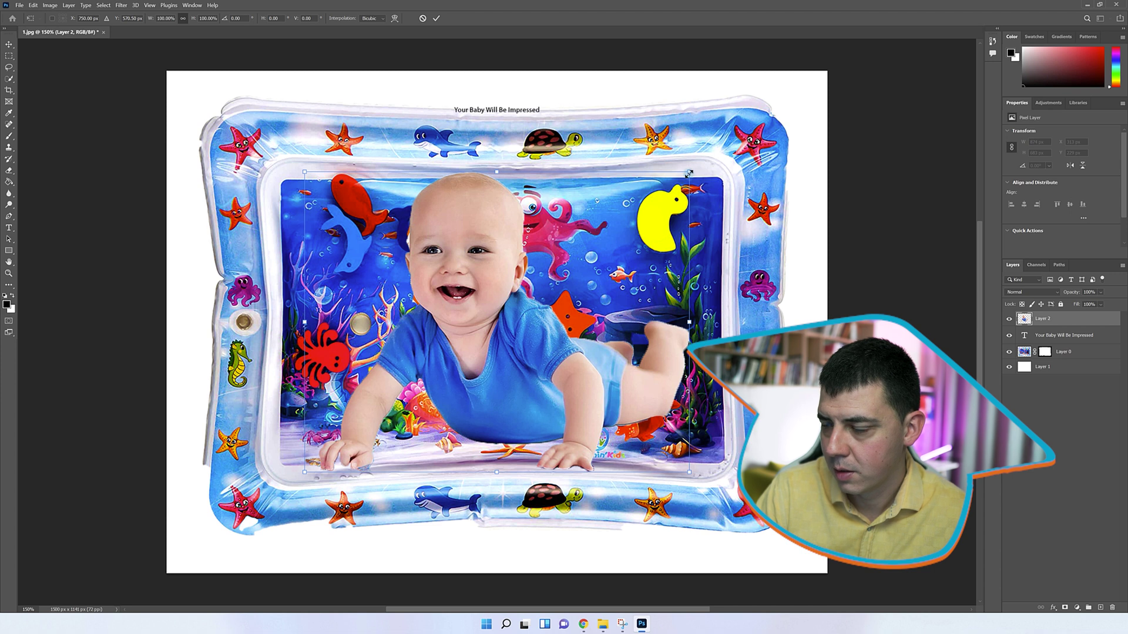
pyautogui.moveTo(689, 172); pyautogui.dragTo(757, 152)
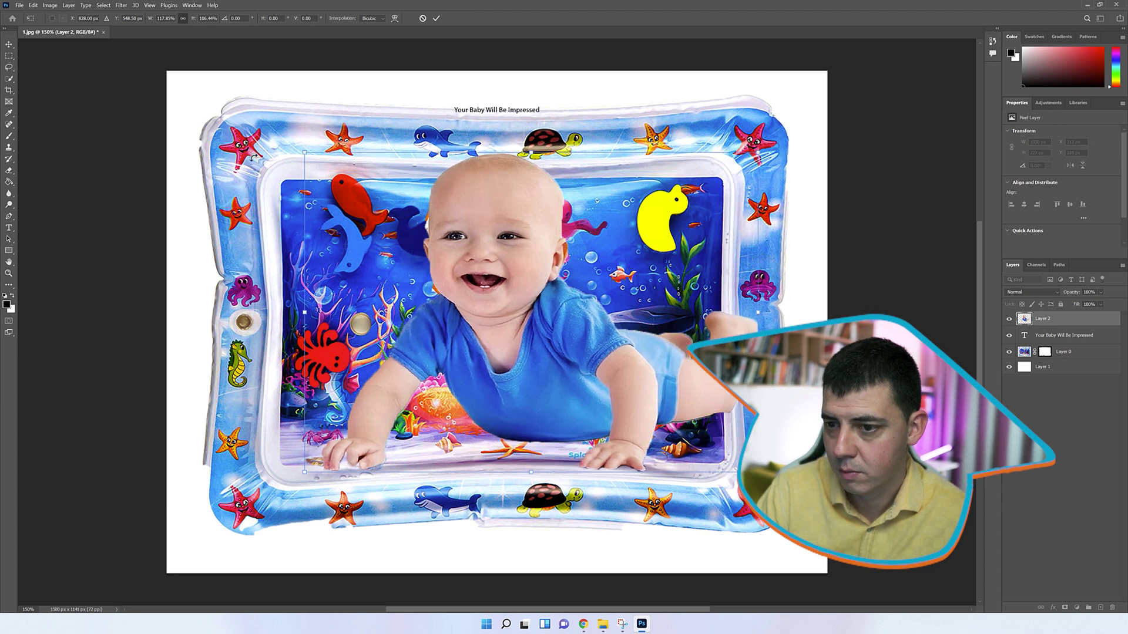
pyautogui.hotkey('ctrl', 'z')
pyautogui.moveTo(687, 169); pyautogui.dragTo(681, 178)
pyautogui.moveTo(588, 369)
pyautogui.mouseDown()
pyautogui.moveTo(529, 294)
pyautogui.moveTo(426, 270)
pyautogui.moveTo(447, 294)
pyautogui.moveTo(433, 460)
pyautogui.moveTo(448, 464)
pyautogui.mouseUp()
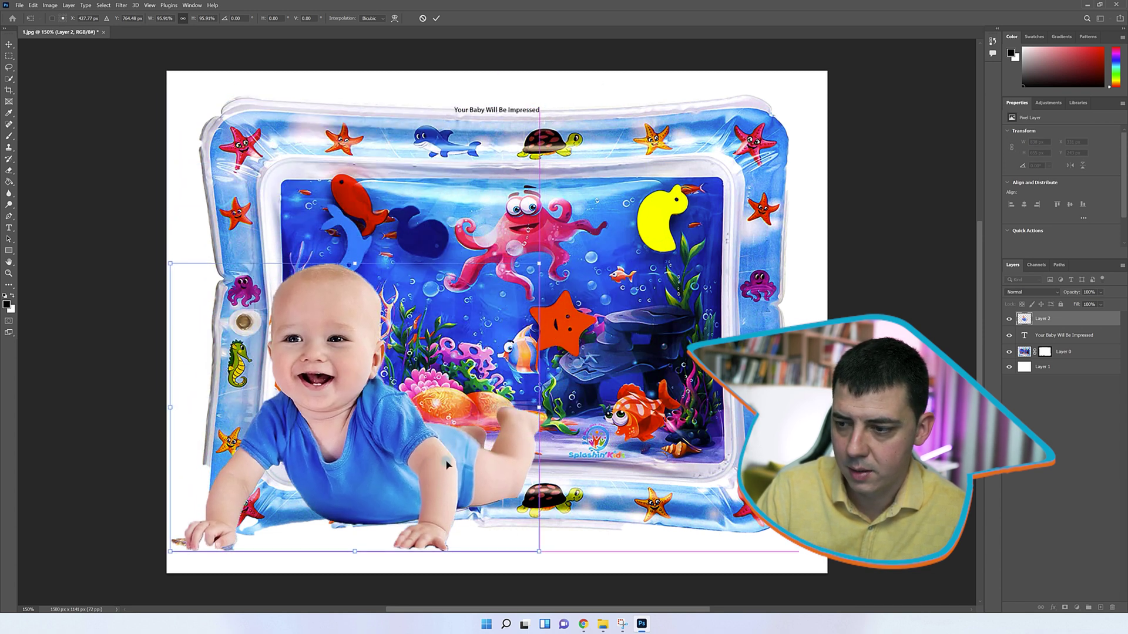
pyautogui.press('Return')
pyautogui.hotkey('ctrl', '1')
pyautogui.press('b')
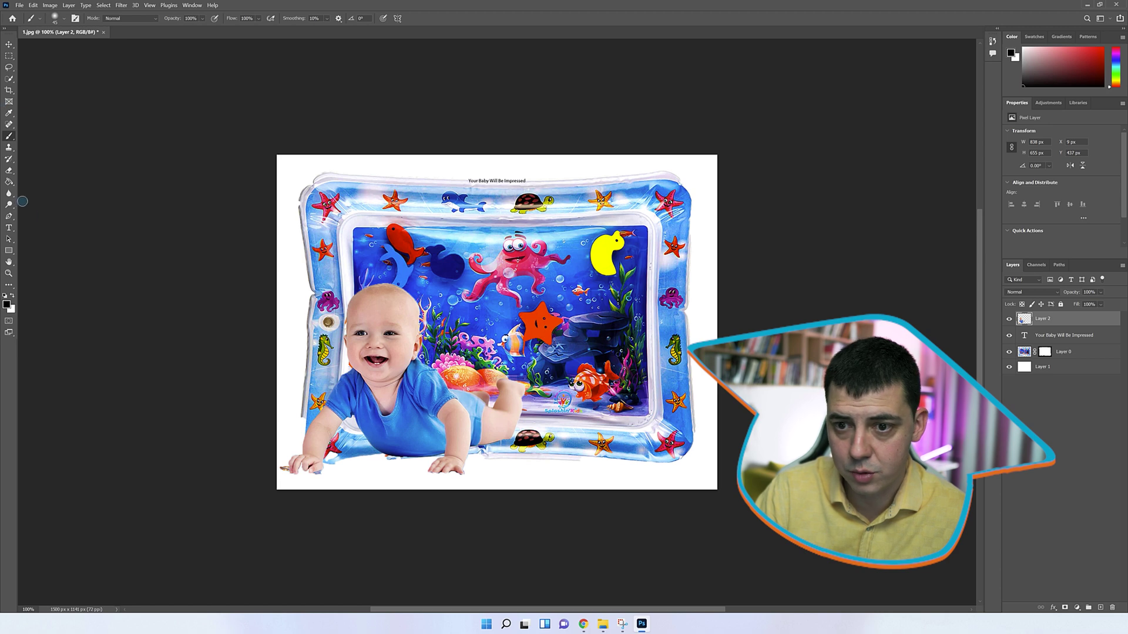
pyautogui.click(8, 229)
# Enlarge the title to about 102.78 pt across the top of the image
pyautogui.click(501, 180)
pyautogui.moveTo(526, 184); pyautogui.dragTo(649, 258)
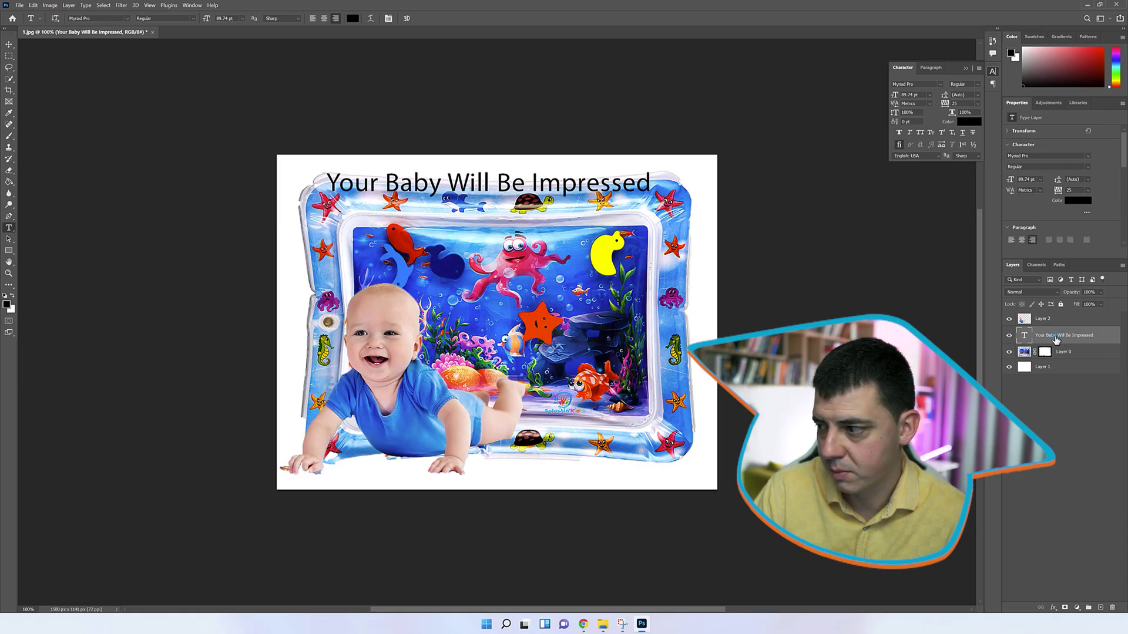
pyautogui.rightClick(1043, 340)
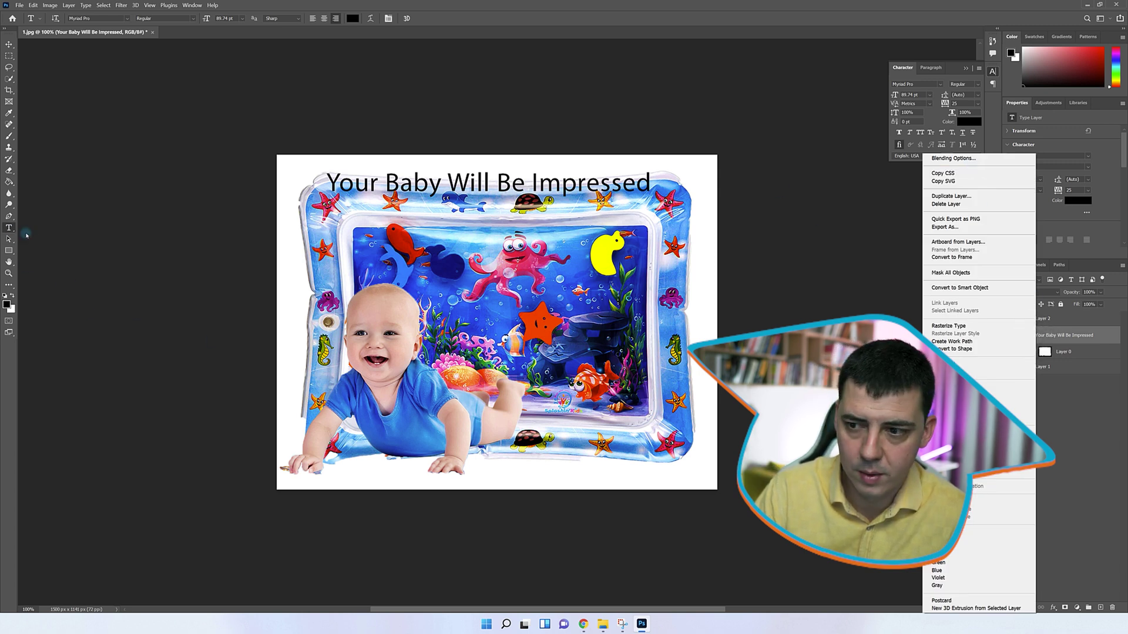
pyautogui.click(488, 189)
# Colour the title orange and give it a drop shadow of size 16 px
pyautogui.hotkey('ctrl', 'a')
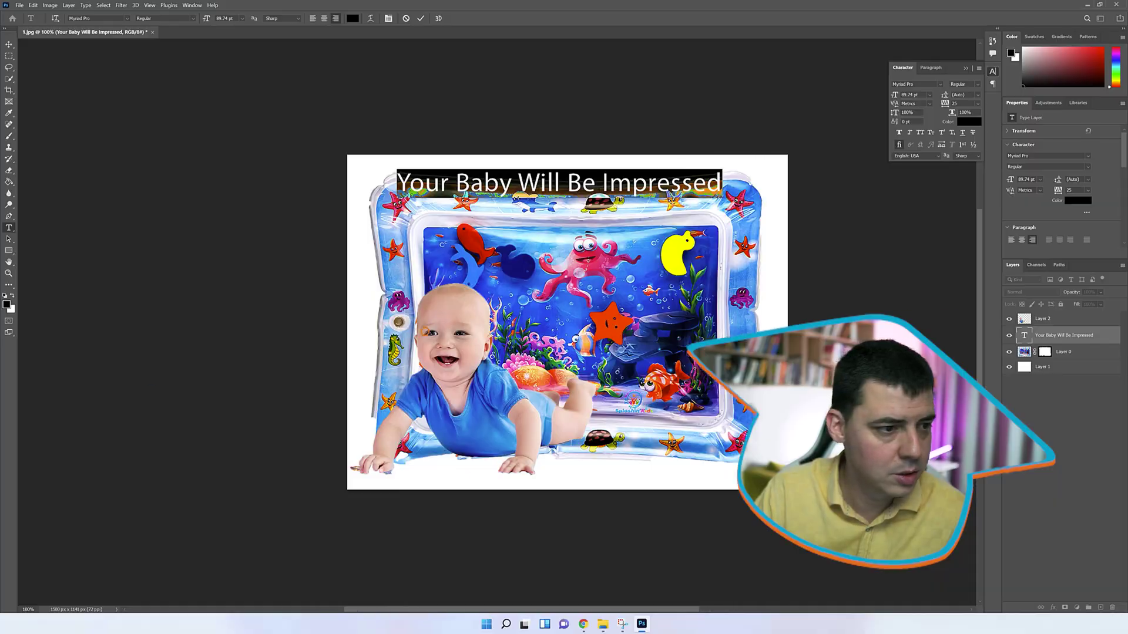
pyautogui.hscroll(-10, 424, 332)
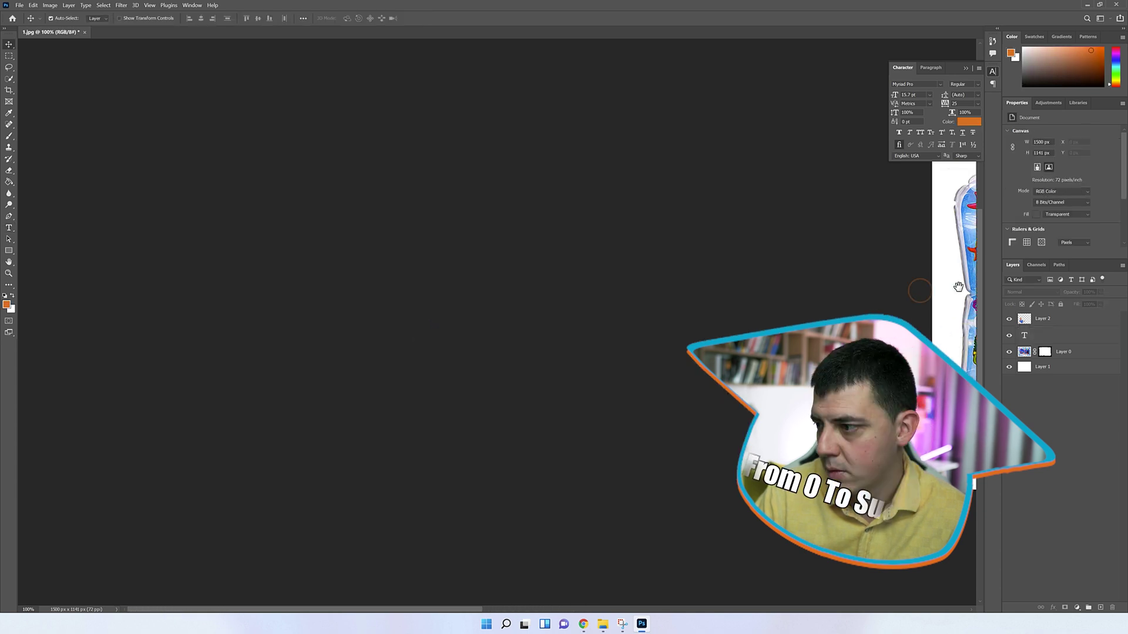
pyautogui.moveTo(957, 285); pyautogui.dragTo(276, 287)
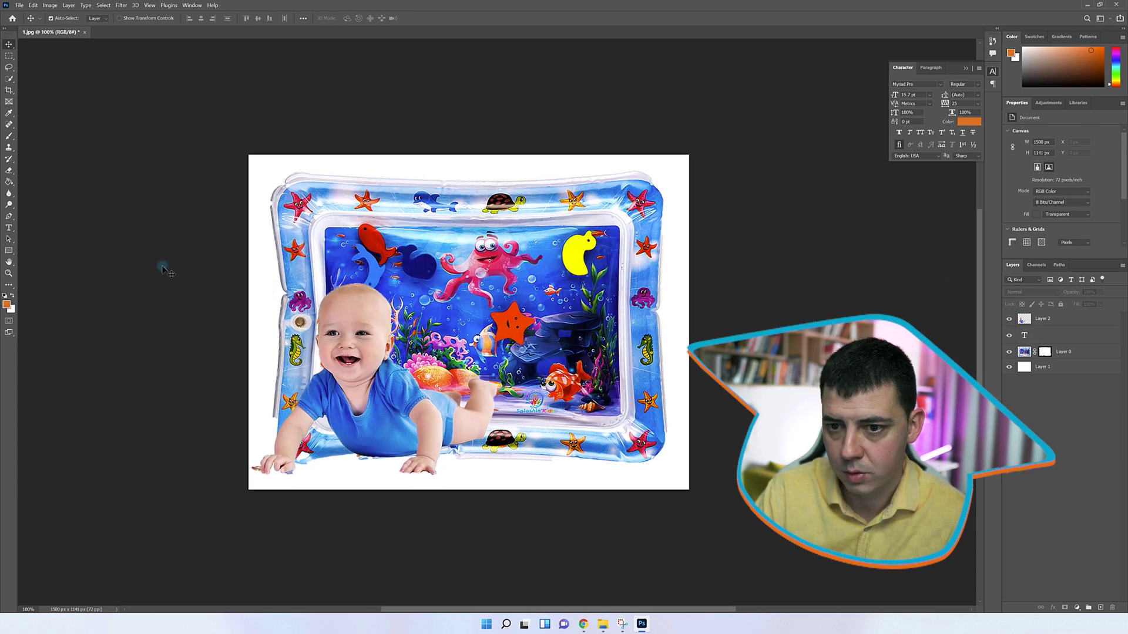
pyautogui.rightClick(9, 229)
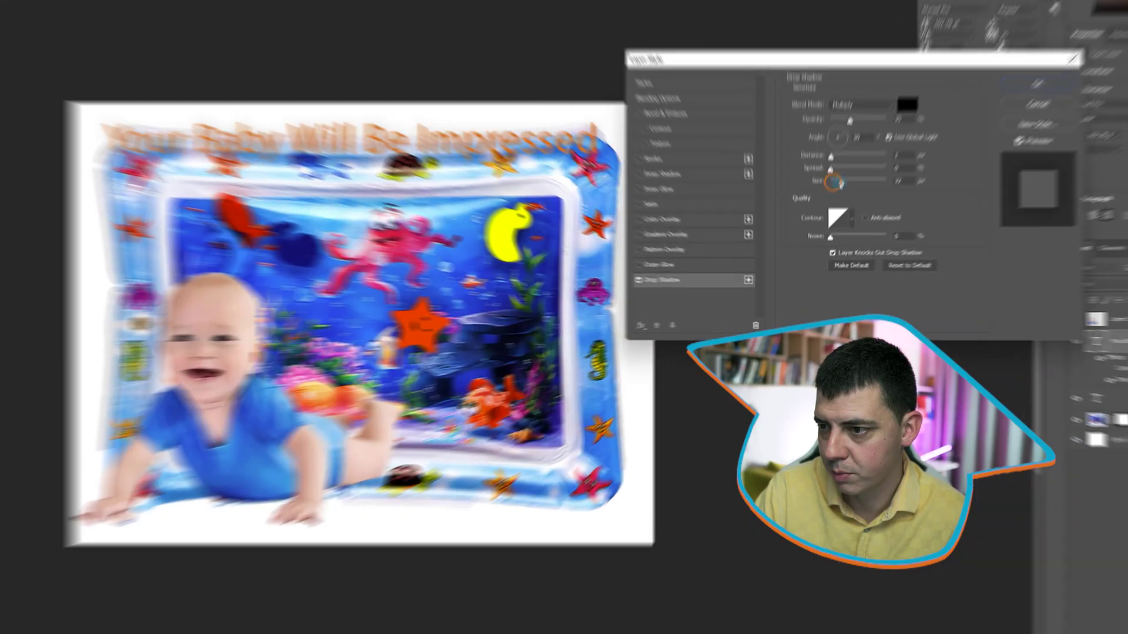
pyautogui.moveTo(840, 183); pyautogui.dragTo(830, 152)
# Set the title's drop shadow to distance 0, opacity 100% and blue, then sample the moon's yellow for the text
pyautogui.moveTo(850, 113); pyautogui.dragTo(891, 131)
pyautogui.click(906, 98)
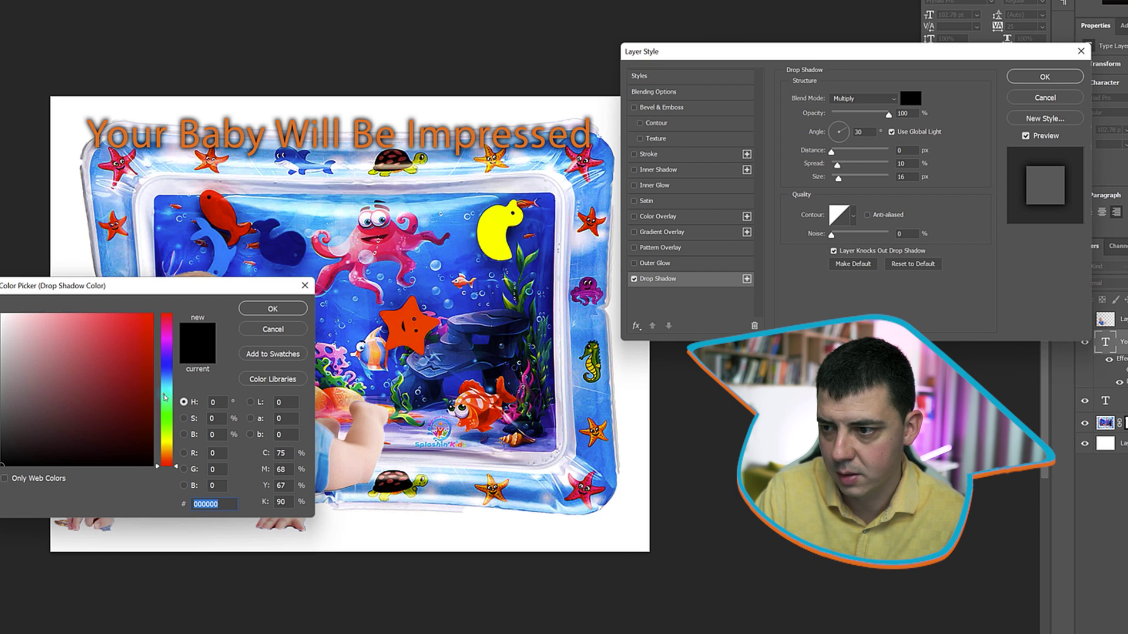
pyautogui.click(165, 397)
pyautogui.moveTo(130, 390); pyautogui.dragTo(154, 313)
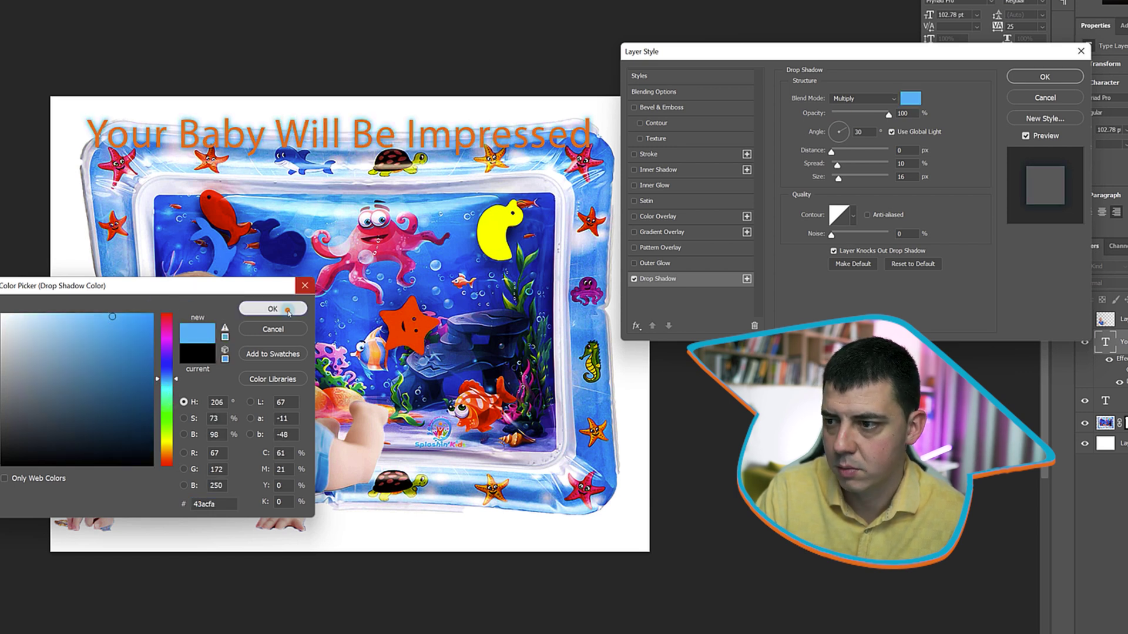
pyautogui.click(288, 307)
pyautogui.click(1070, 76)
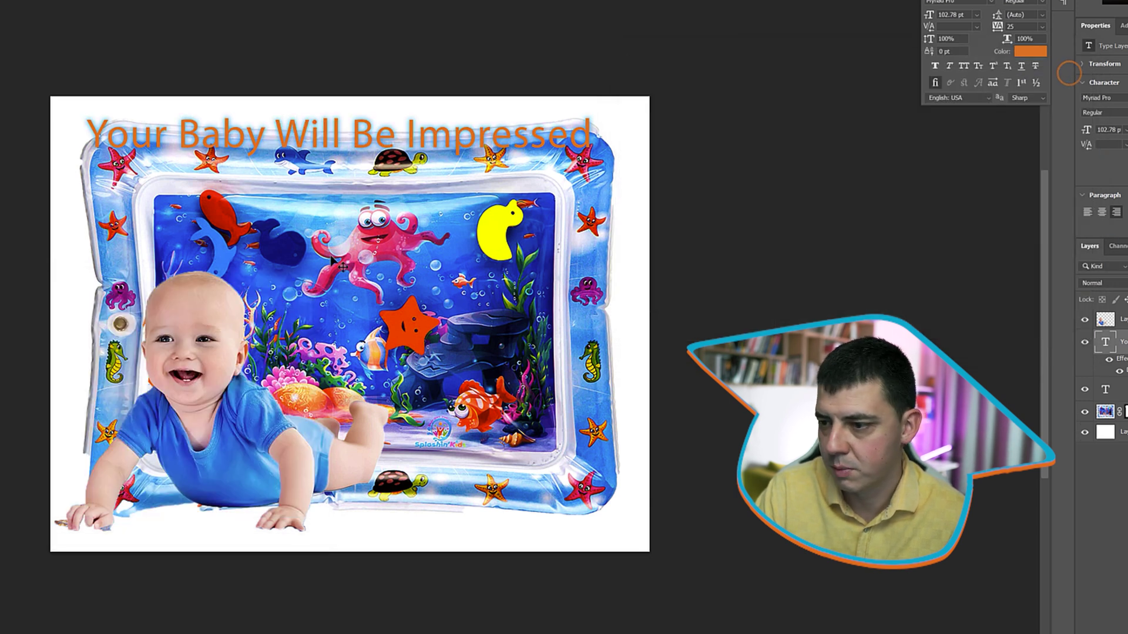
pyautogui.moveTo(180, 292); pyautogui.dragTo(968, 170)
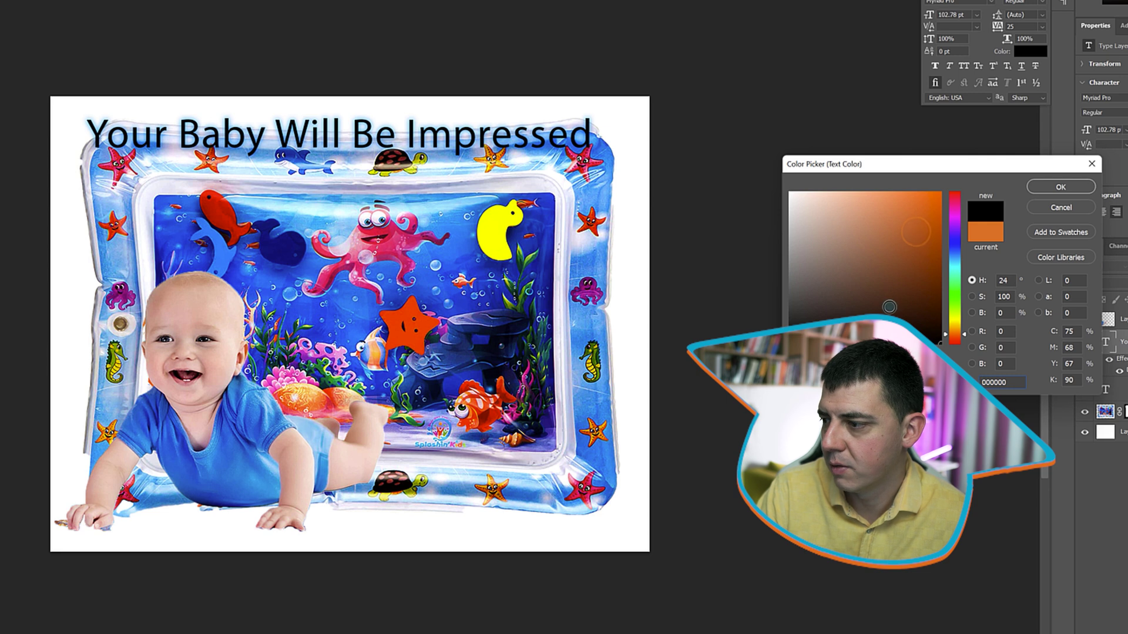
pyautogui.moveTo(199, 134); pyautogui.dragTo(493, 223)
# Confirm the yellow text colour and break the title onto a new line before 'Impressed'
pyautogui.press('Return')
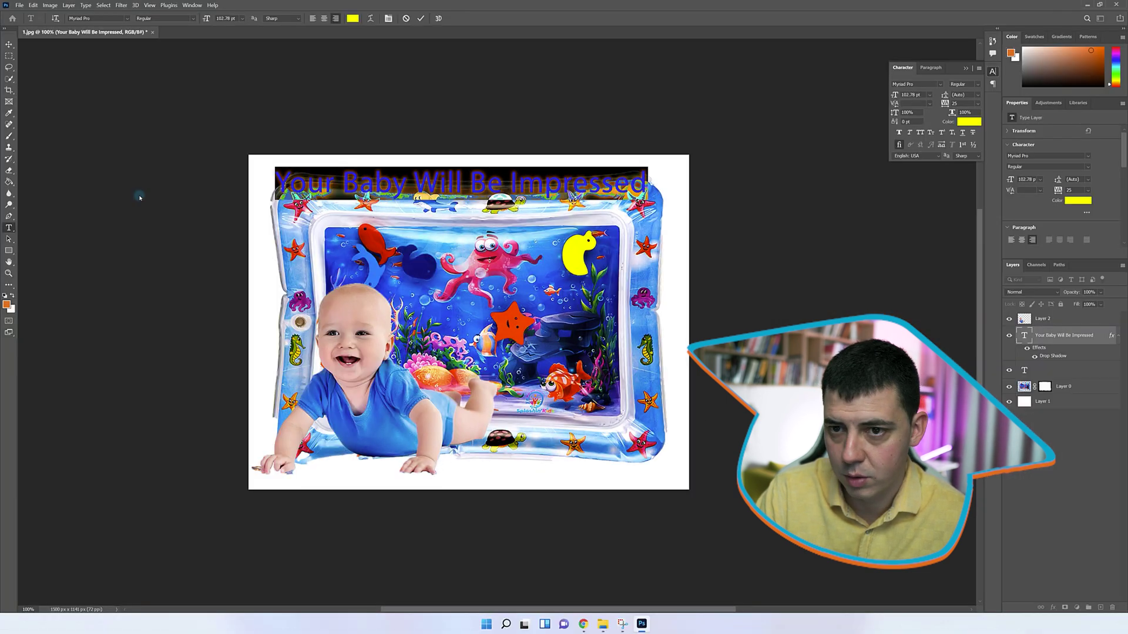
pyautogui.click(516, 184)
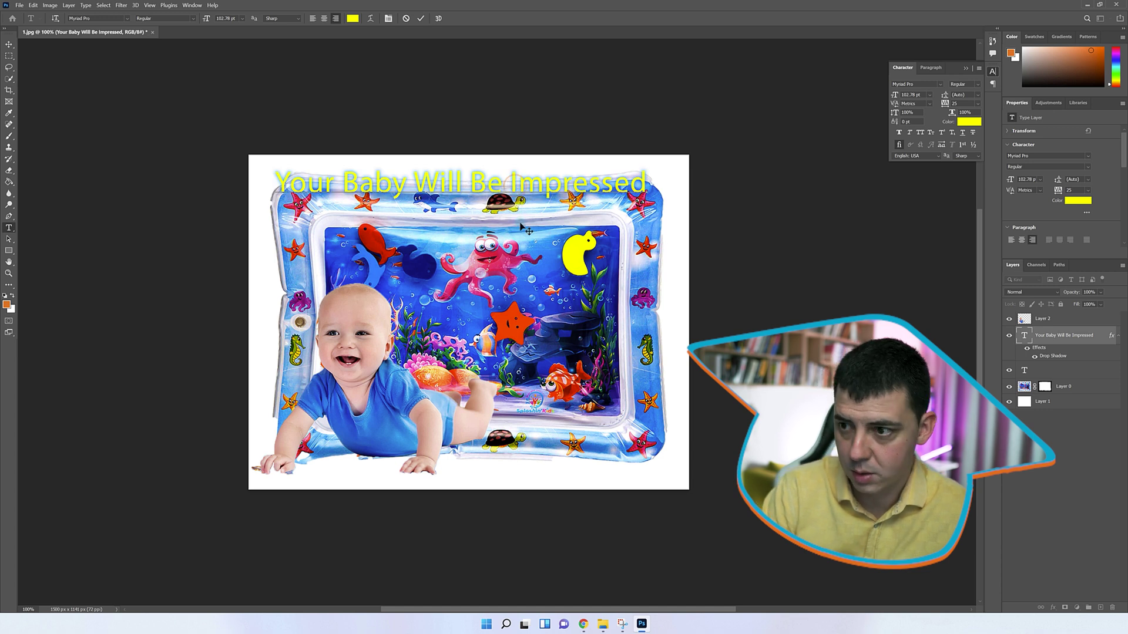
pyautogui.press('Return')
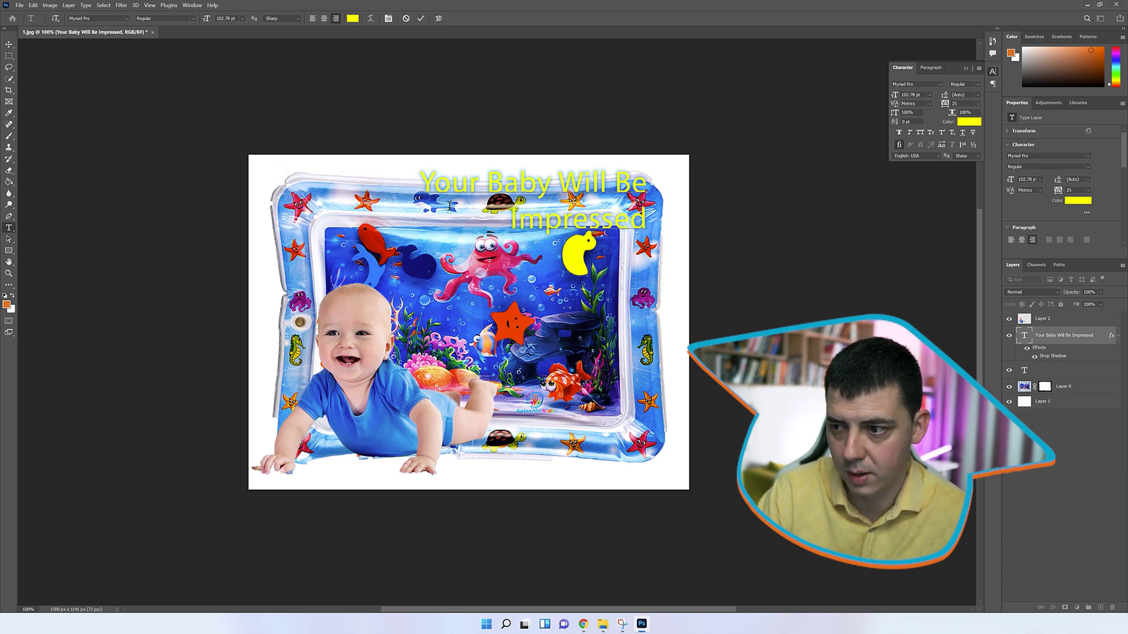
# Scale the two-line title to about 160% and move it down-left over the mat
pyautogui.moveTo(417, 167); pyautogui.dragTo(352, 145)
pyautogui.moveTo(567, 212); pyautogui.dragTo(465, 322)
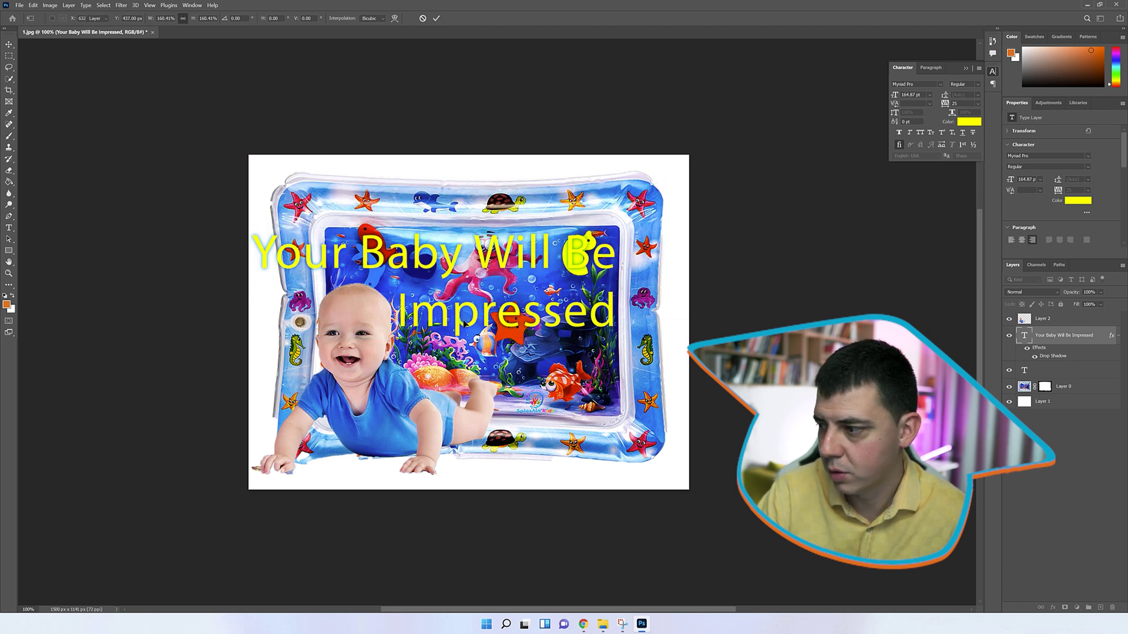
pyautogui.press('Return')
pyautogui.click(1025, 318)
pyautogui.rightClick(1025, 319)
# Add a yellow Outer Glow to the baby layer: size 35 px, spread 21%, opacity 100%
pyautogui.click(1036, 322)
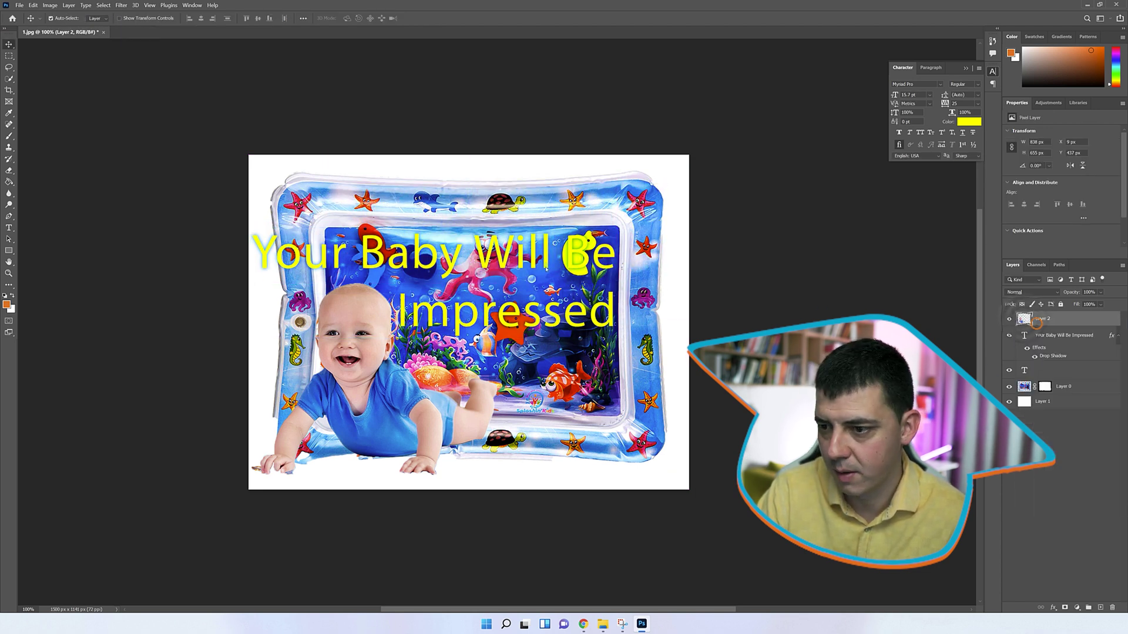
pyautogui.click(678, 266)
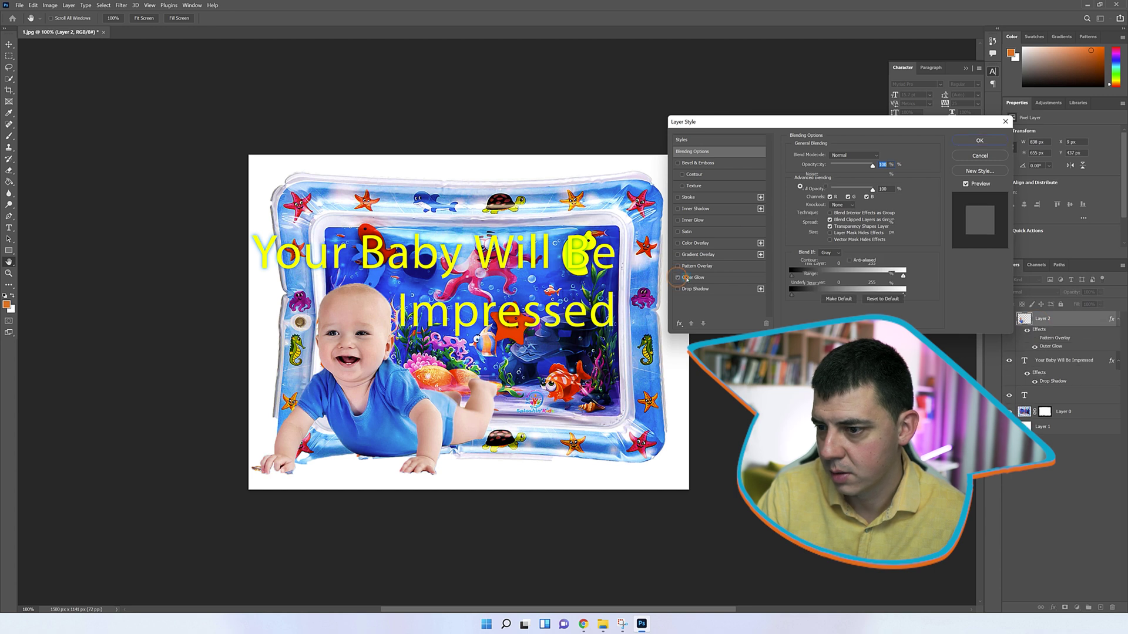
pyautogui.click(685, 278)
pyautogui.click(812, 187)
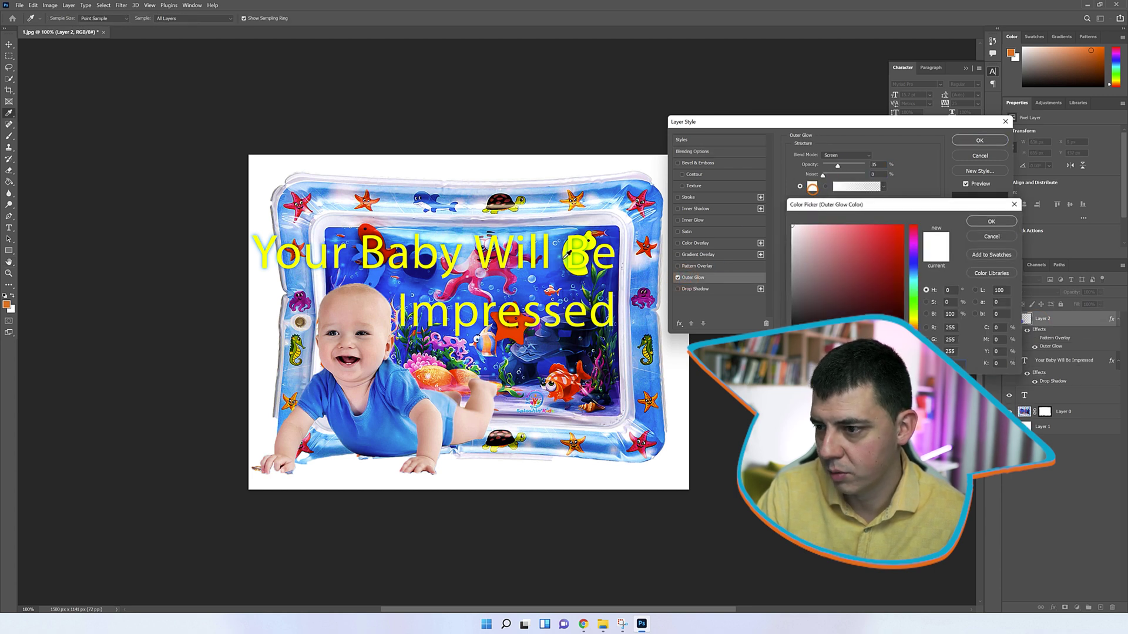
pyautogui.click(506, 262)
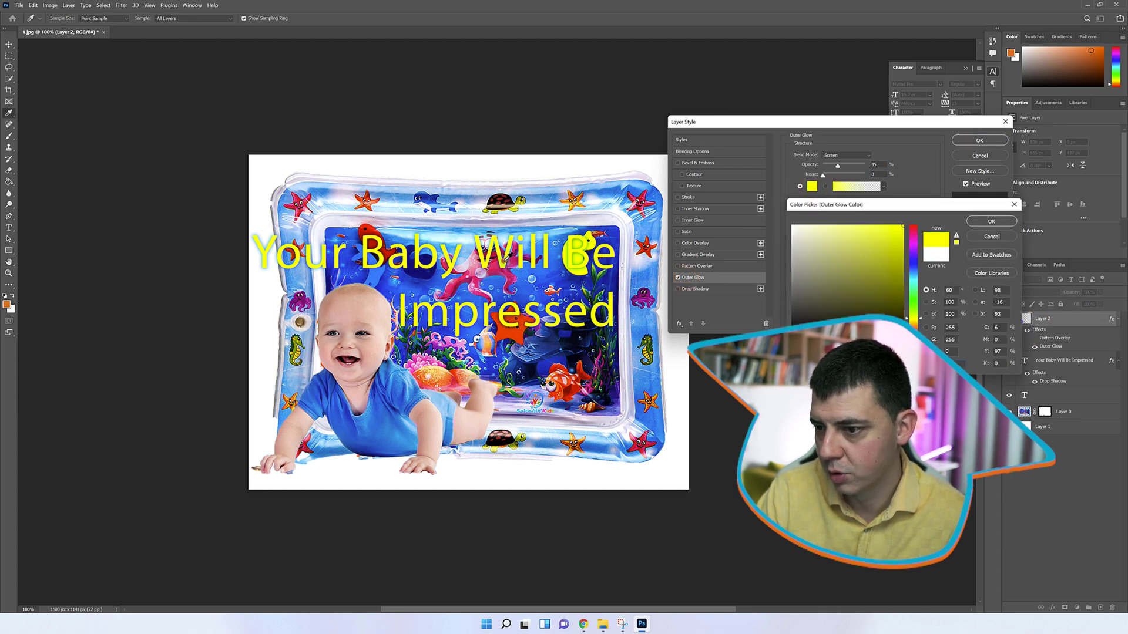
pyautogui.click(1011, 221)
pyautogui.moveTo(824, 233); pyautogui.dragTo(831, 225)
pyautogui.moveTo(838, 166); pyautogui.dragTo(878, 171)
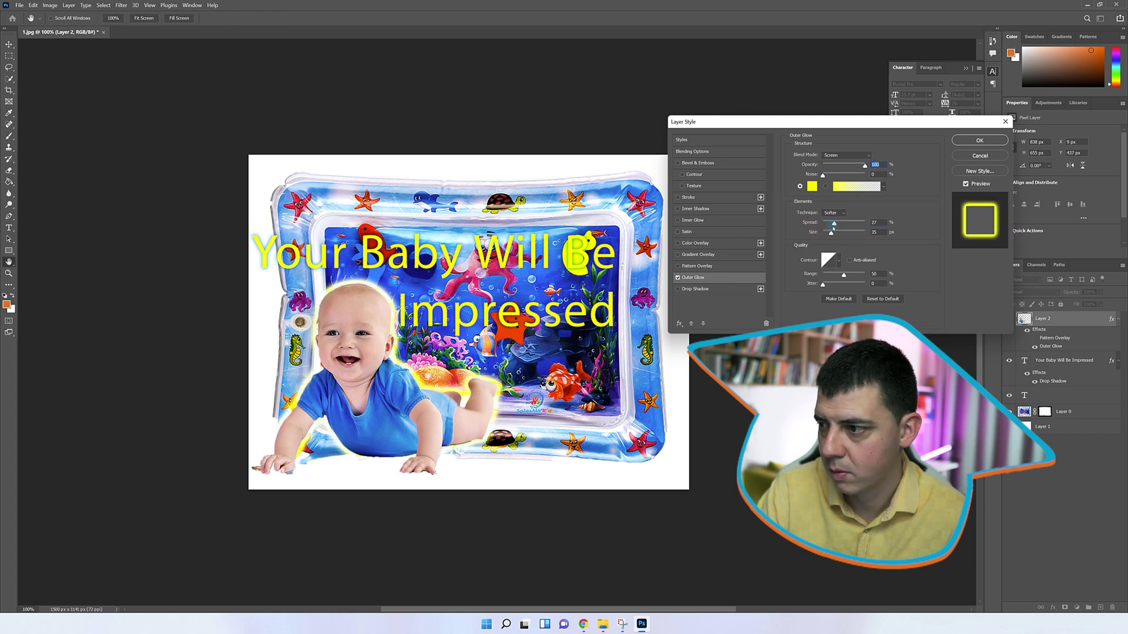
pyautogui.click(979, 140)
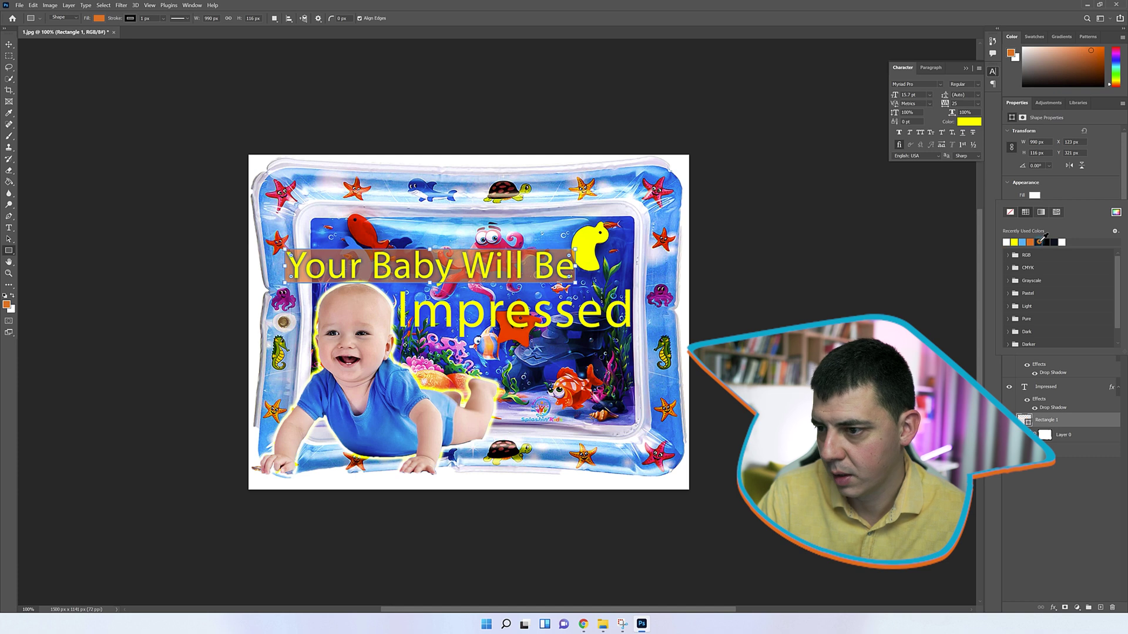
# Fill the rectangle with white, then place a stretched duplicate behind 'Impressed'
pyautogui.click(1040, 241)
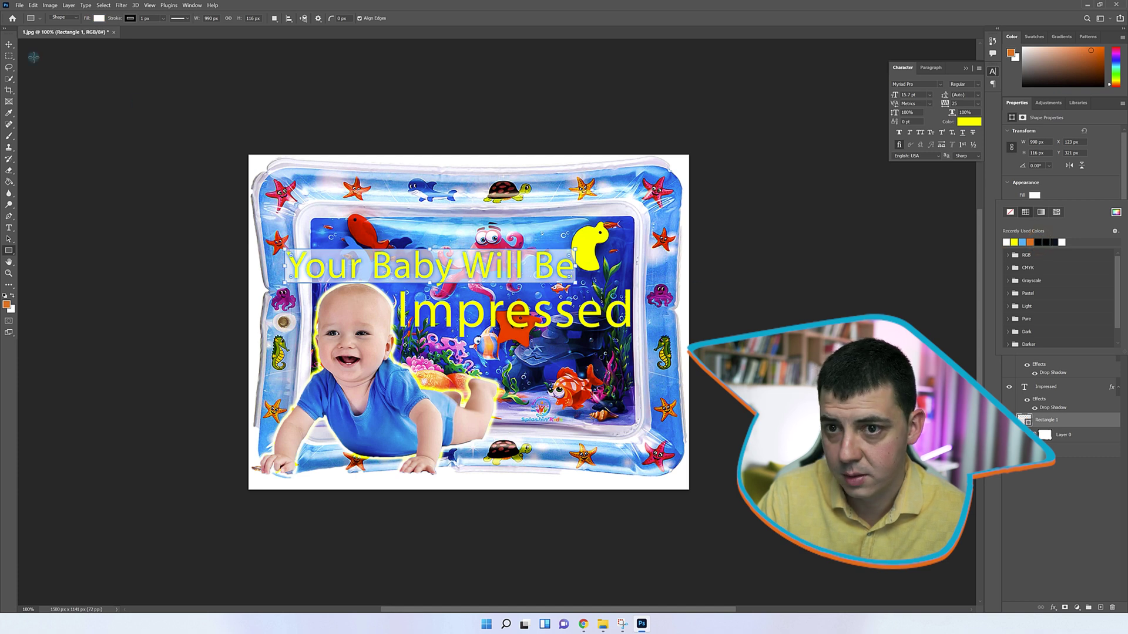
pyautogui.click(9, 44)
pyautogui.hotkey('ctrl', 'alt', 't')
pyautogui.moveTo(543, 283); pyautogui.dragTo(638, 296)
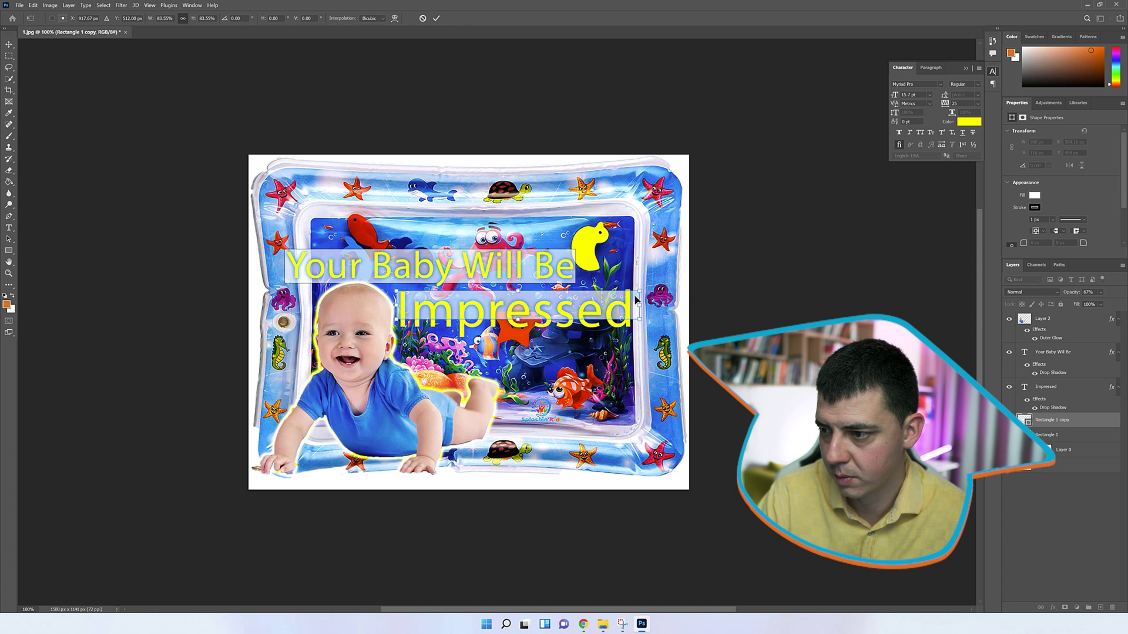
pyautogui.moveTo(520, 292); pyautogui.dragTo(591, 323)
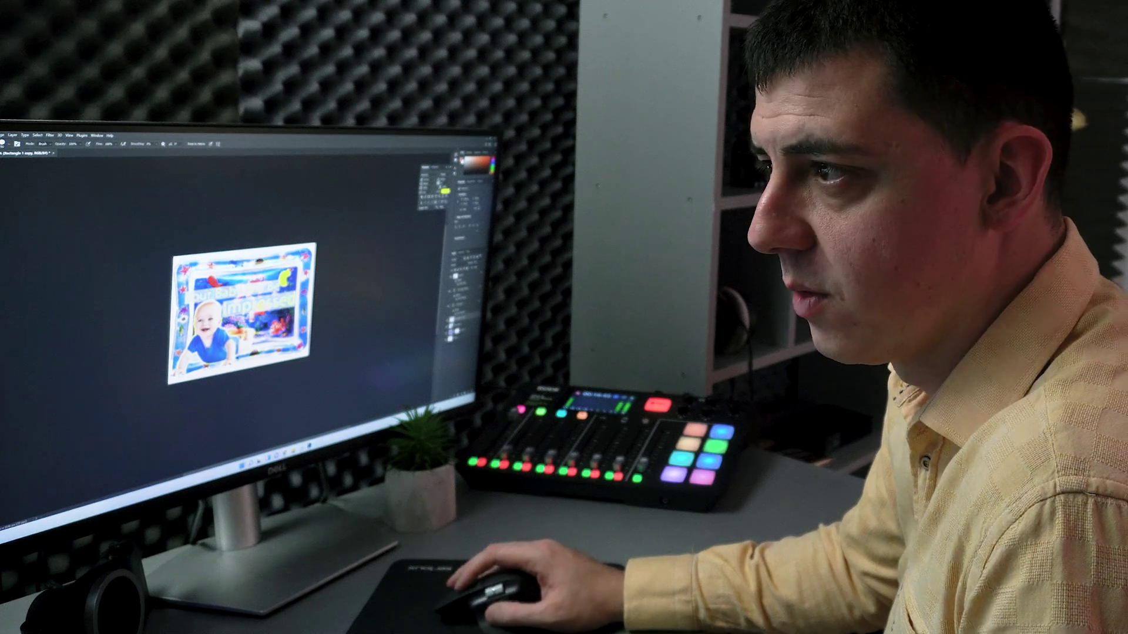
# Export the image with Save for Web as main_photo.jpg in the eBay folder
pyautogui.hotkey('ctrl', 'alt', 'shift', 's')
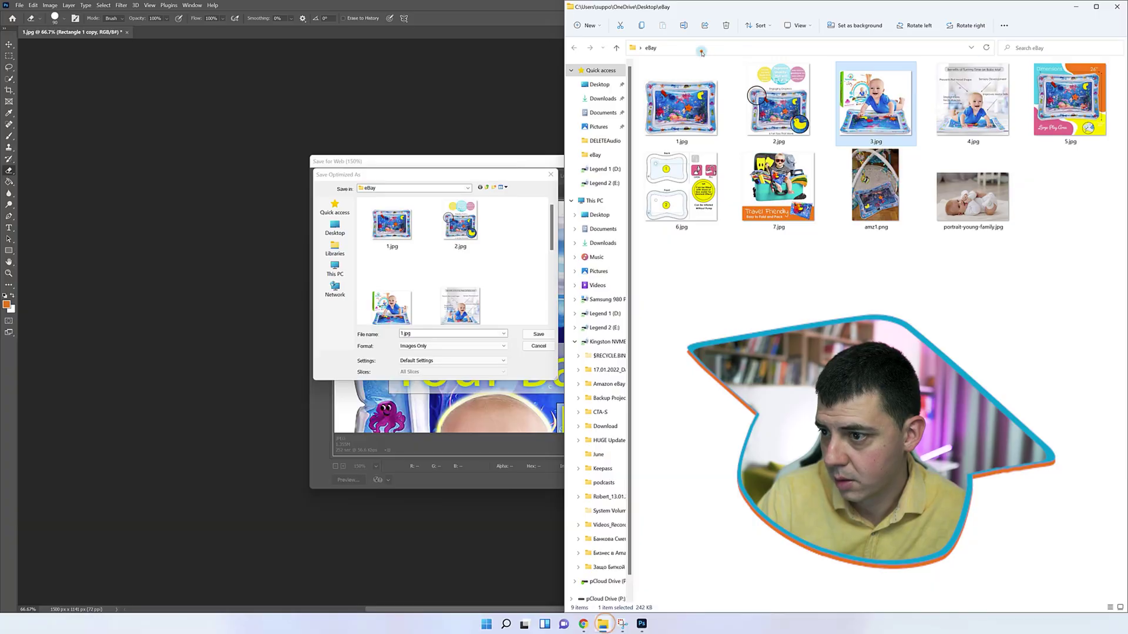
pyautogui.click(701, 48)
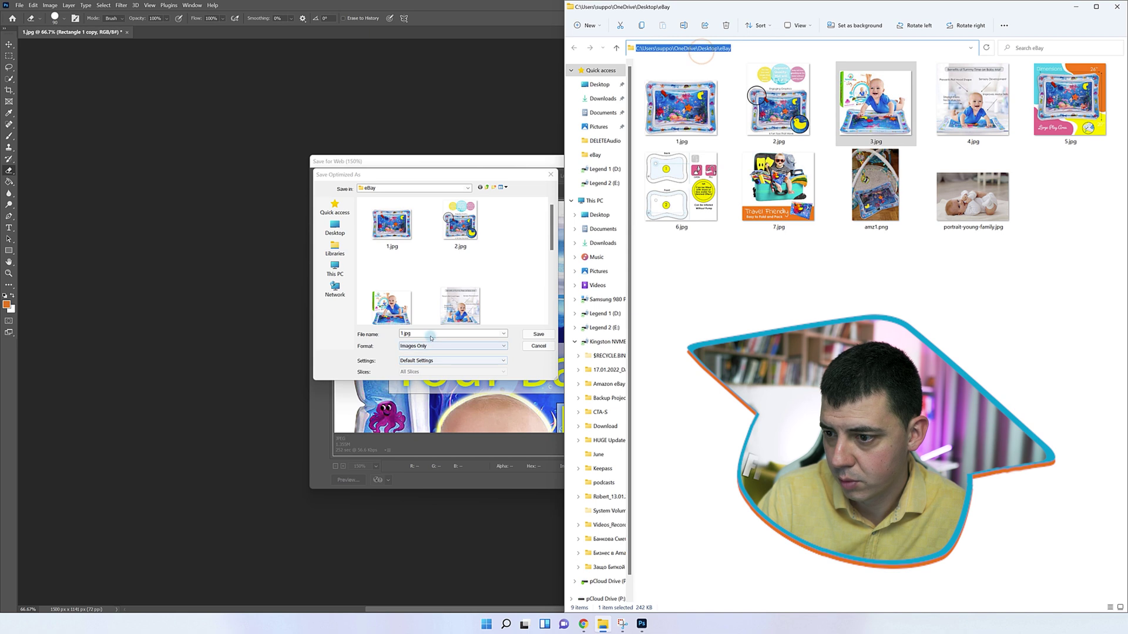
pyautogui.click(429, 335)
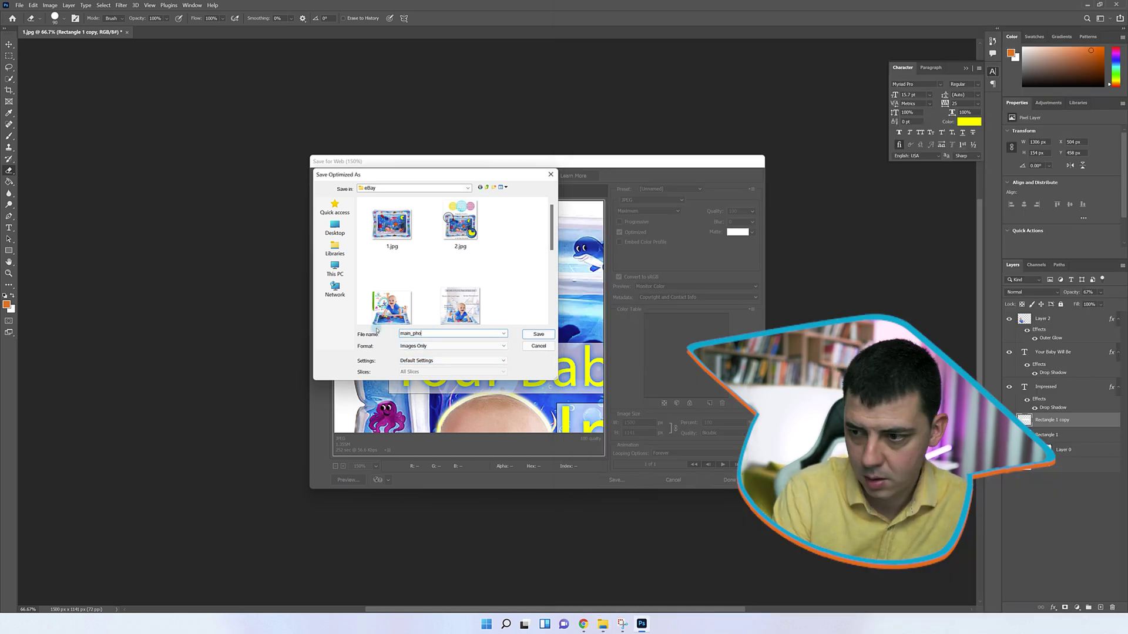
pyautogui.write('main_pho')
pyautogui.press('Return')
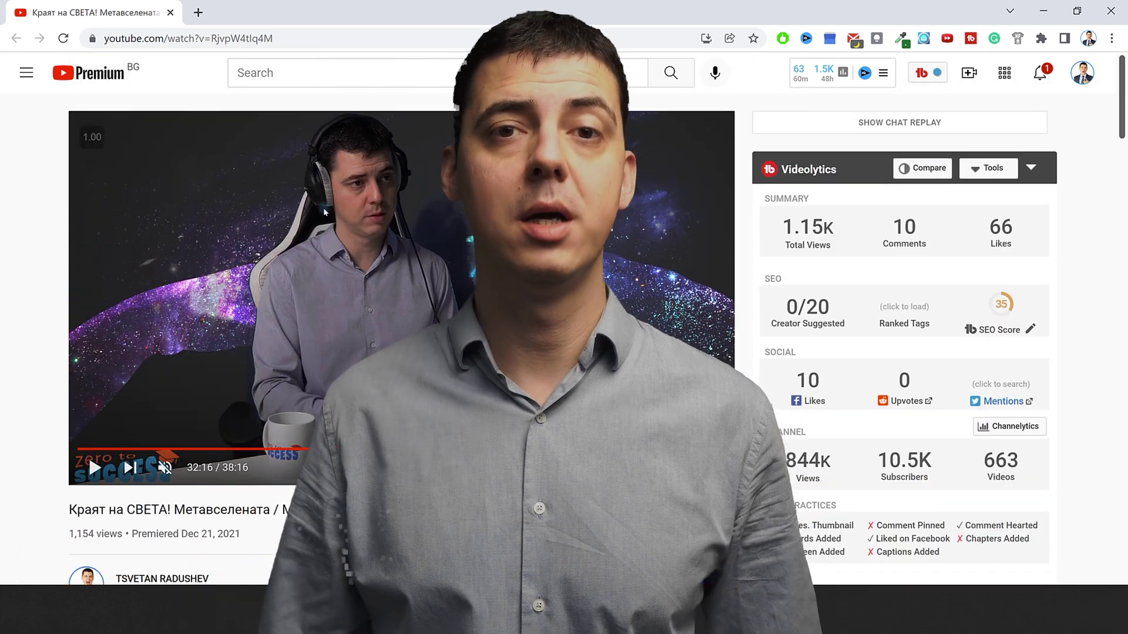
# Scroll to the YouTube description and open the zerotosuccess.bg dropshipping course link
pyautogui.scroll(-2, 324, 211)
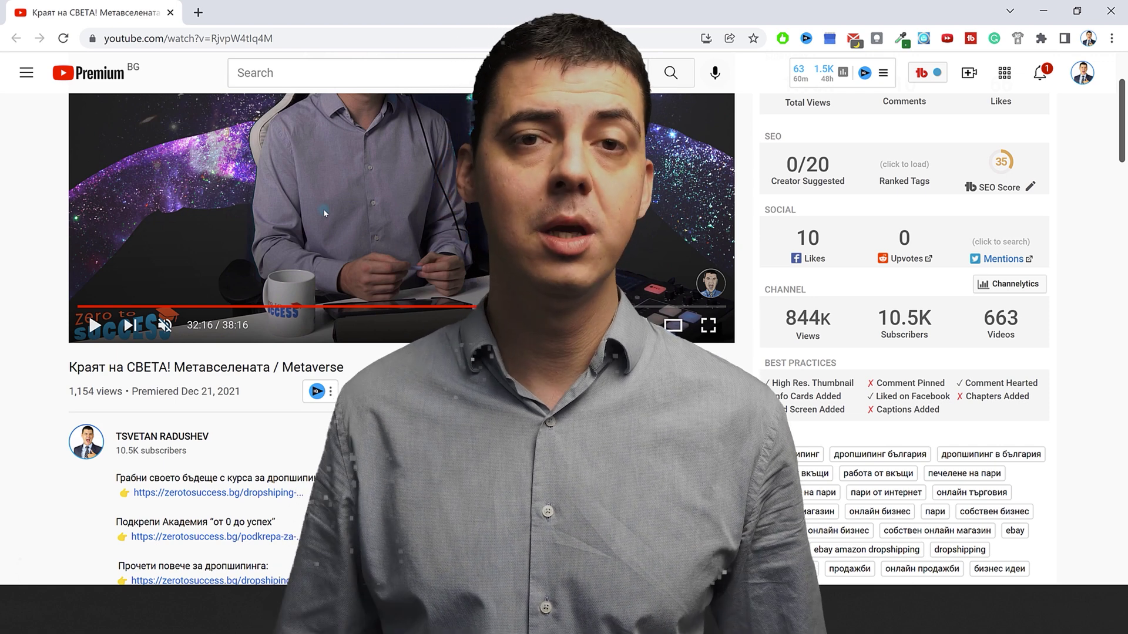
pyautogui.scroll(-5, 263, 272)
pyautogui.click(263, 272)
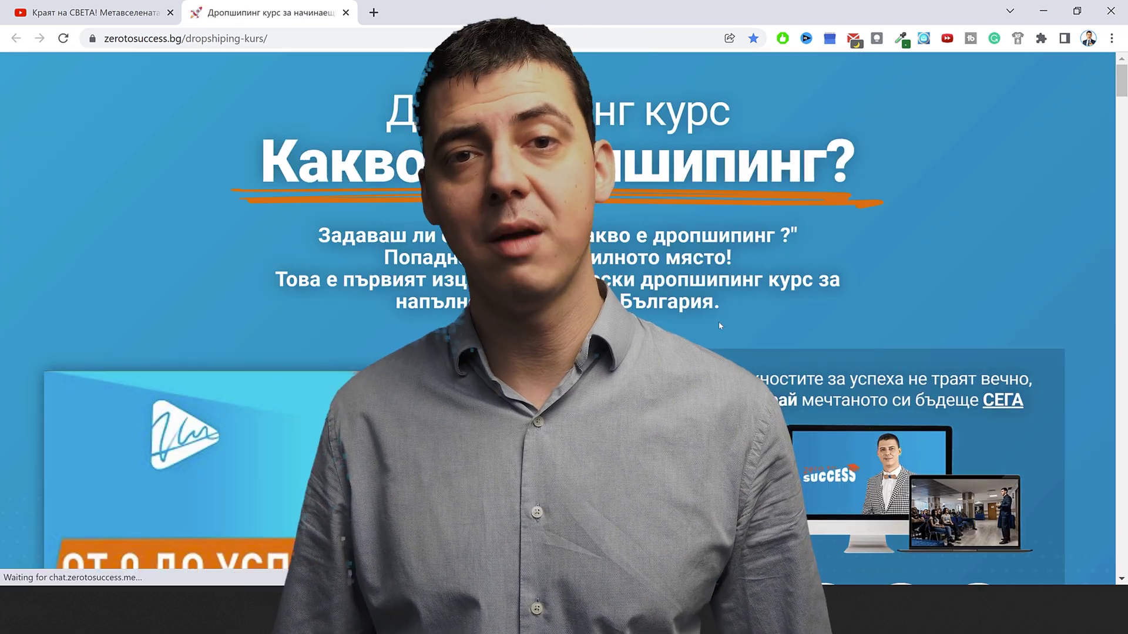
# Jump to the course sign-up section and enter the applicant's full name in the form
pyautogui.scroll(-4, 718, 322)
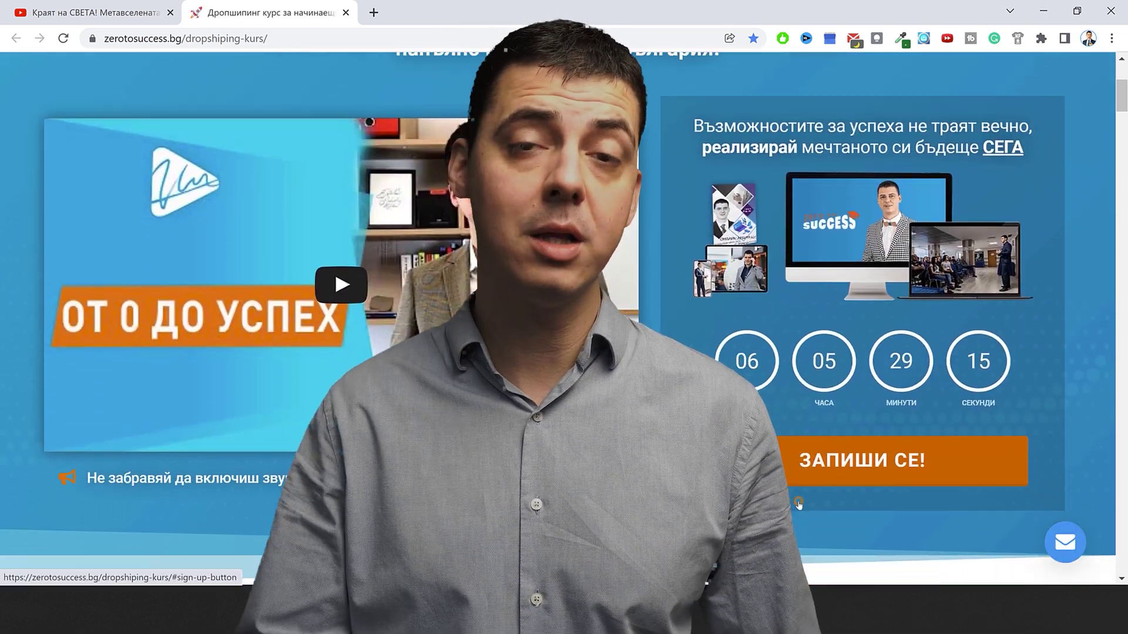
pyautogui.click(798, 504)
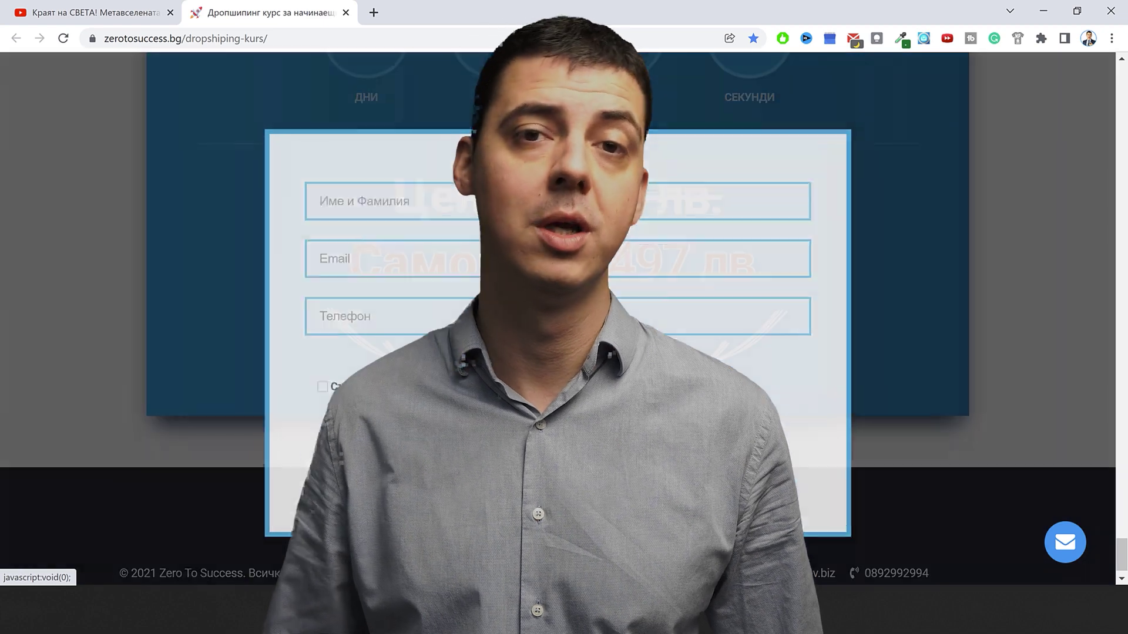
pyautogui.click(376, 199)
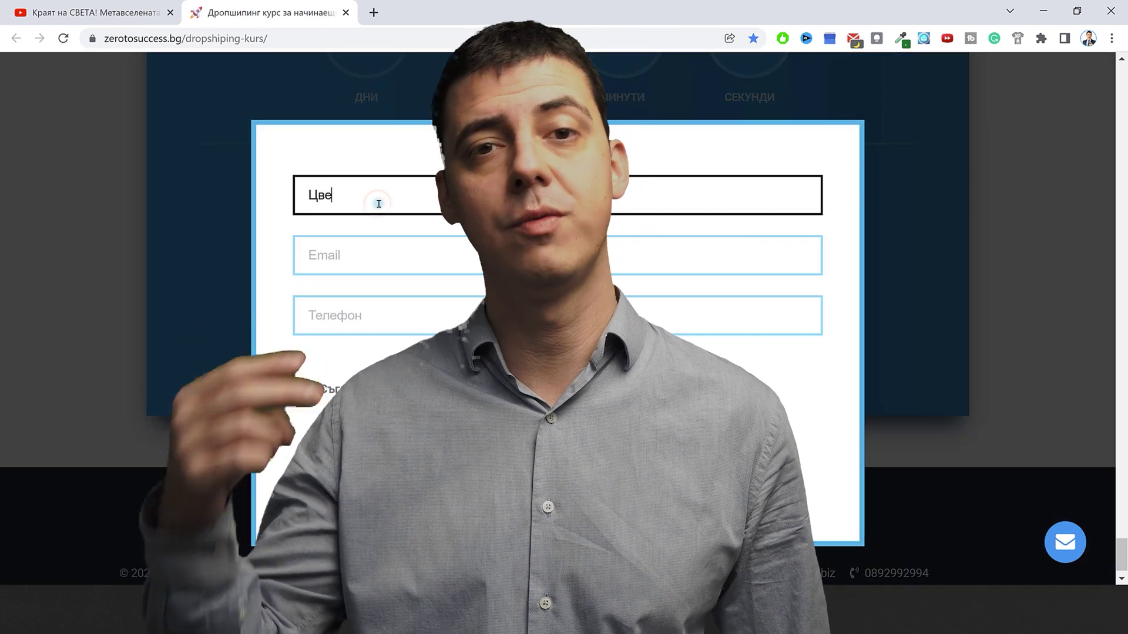
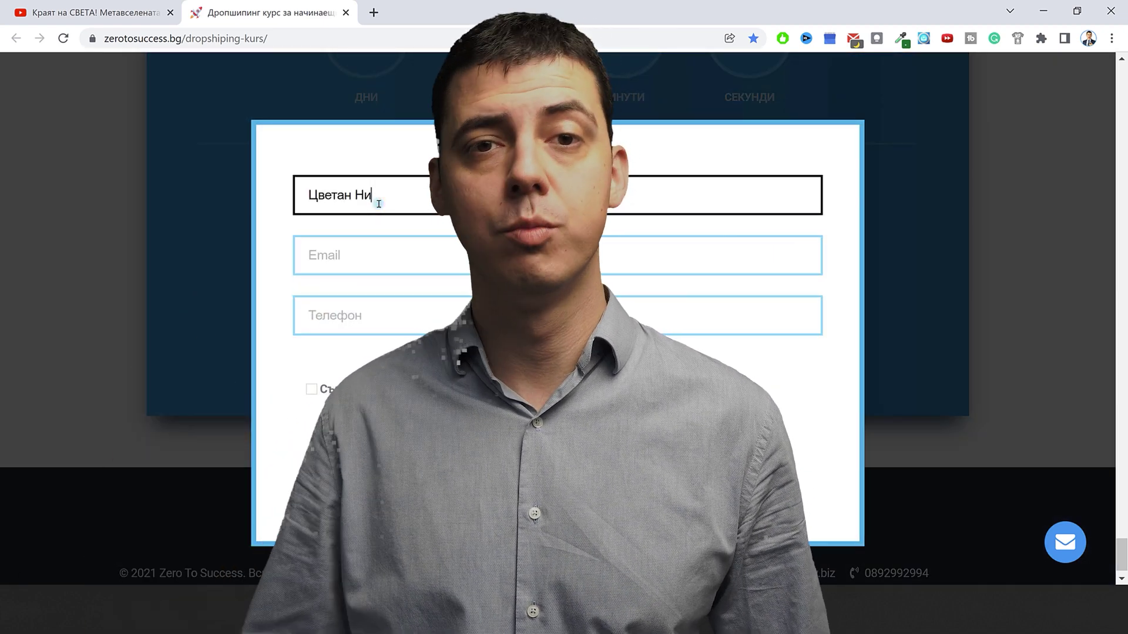
# Fill in the e-mail address and phone number, then tick the consent checkbox
pyautogui.press('Tab')
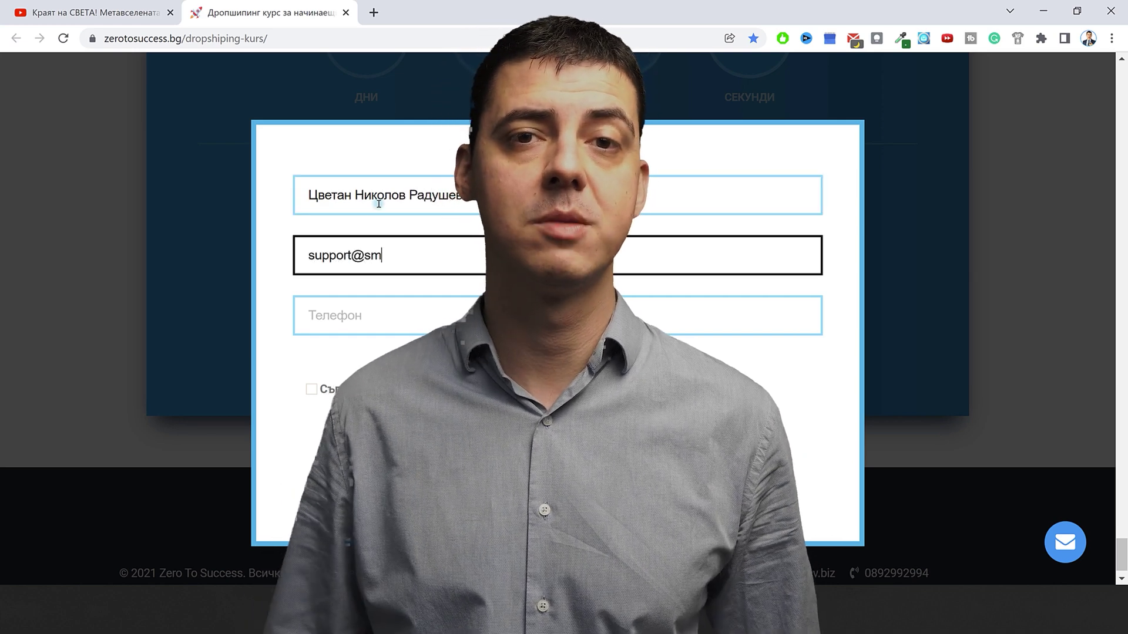
pyautogui.press('Tab')
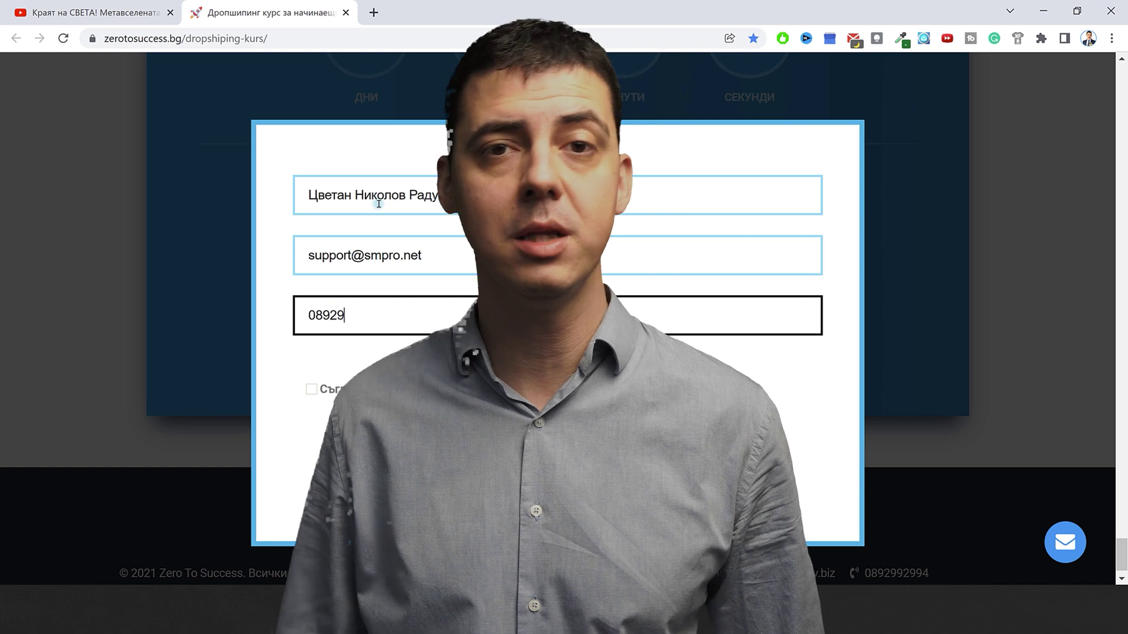
pyautogui.click(310, 390)
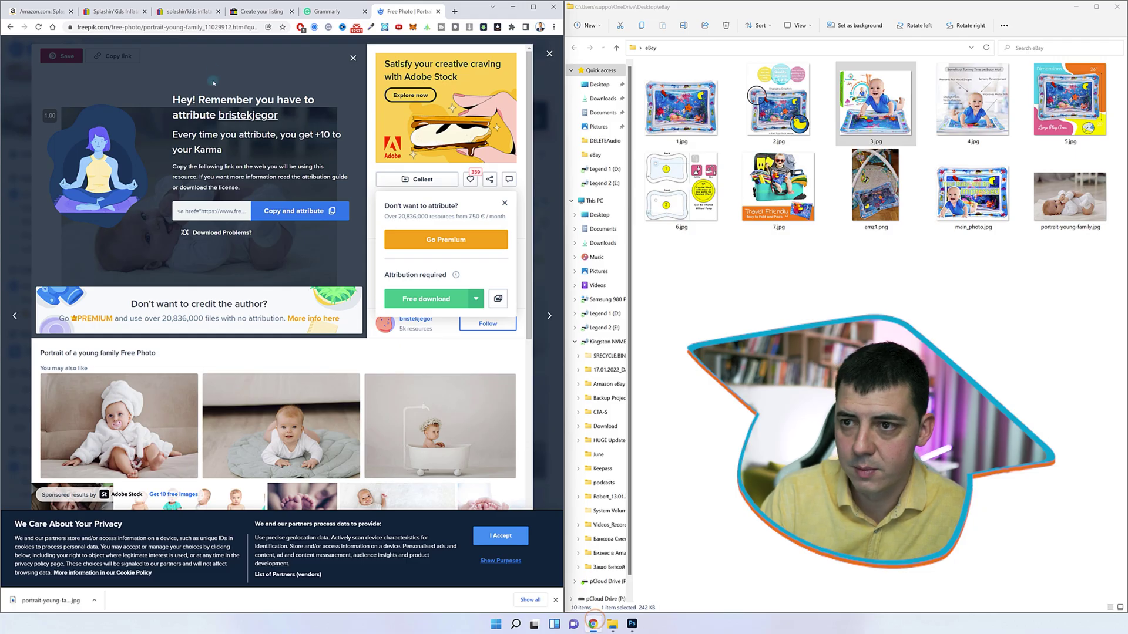
# Upload main_photo.jpg as the main photo of the eBay listing
pyautogui.click(242, 10)
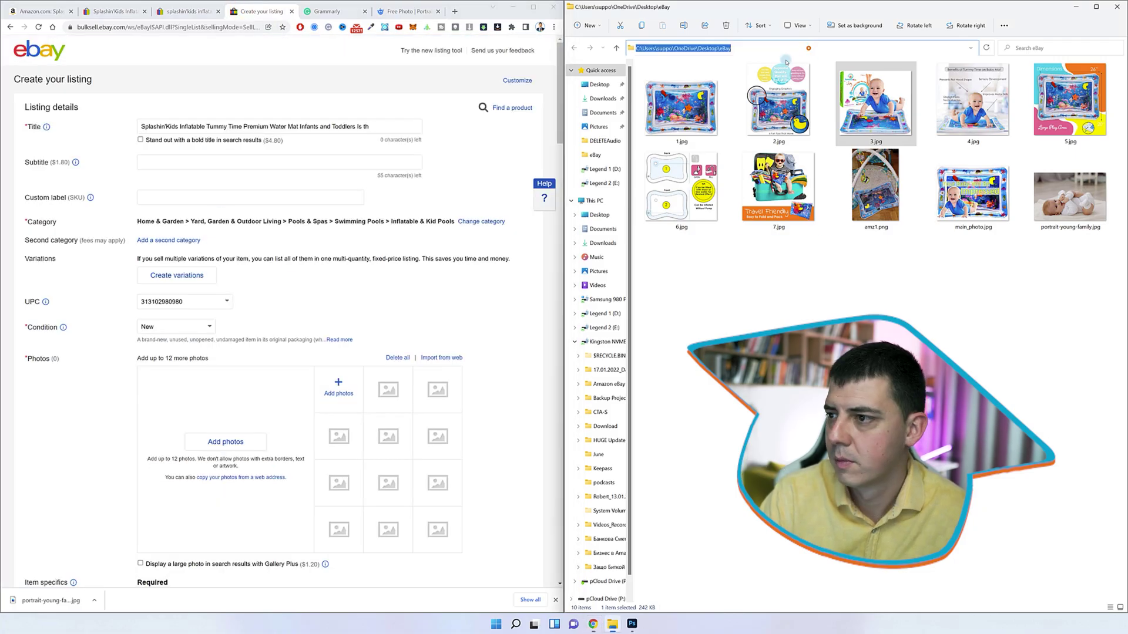
pyautogui.click(338, 389)
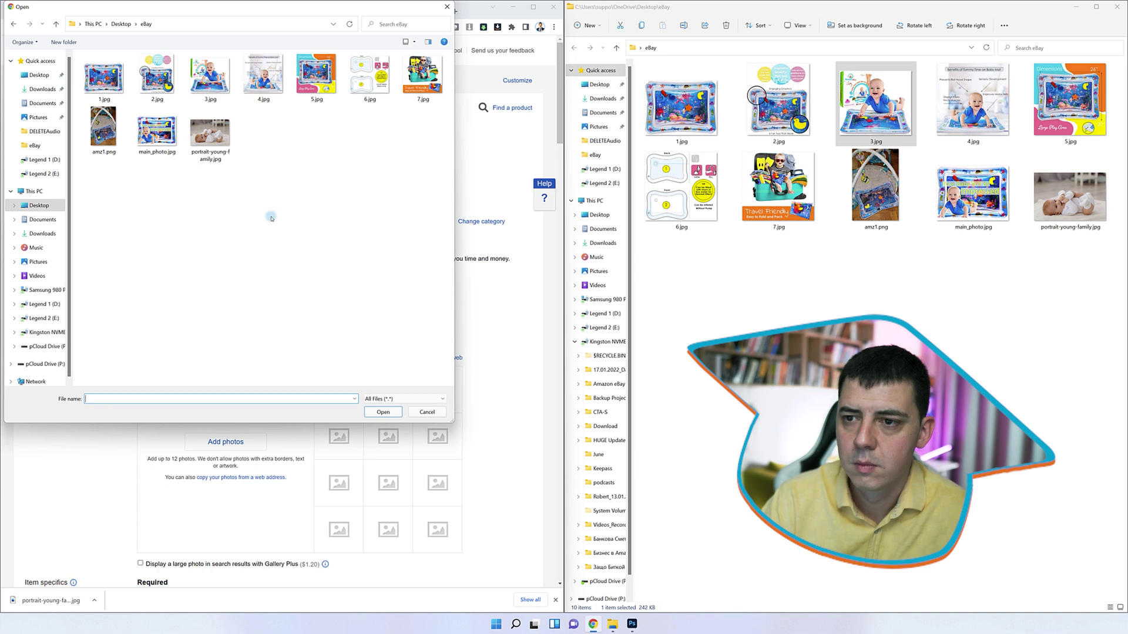
pyautogui.doubleClick(156, 131)
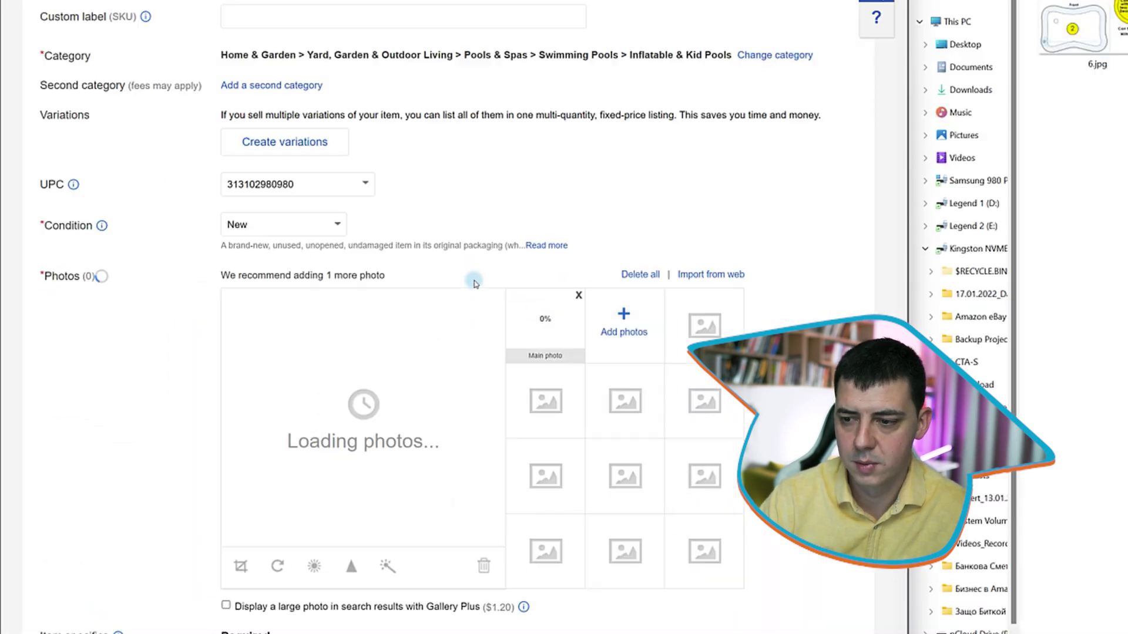
# Add 1–7.jpg and amz1.png from the eBay folder as extra listing photos
pyautogui.click(641, 355)
pyautogui.click(167, 100)
pyautogui.keyDown('shift'); pyautogui.click(253, 185); pyautogui.keyUp('shift')
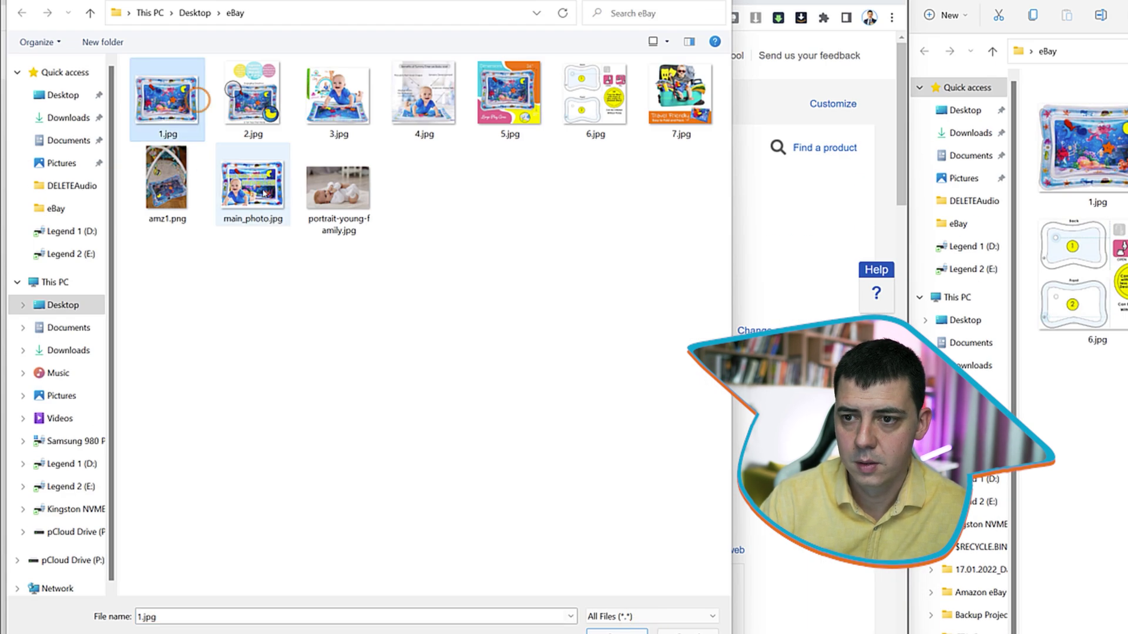
pyautogui.click(616, 630)
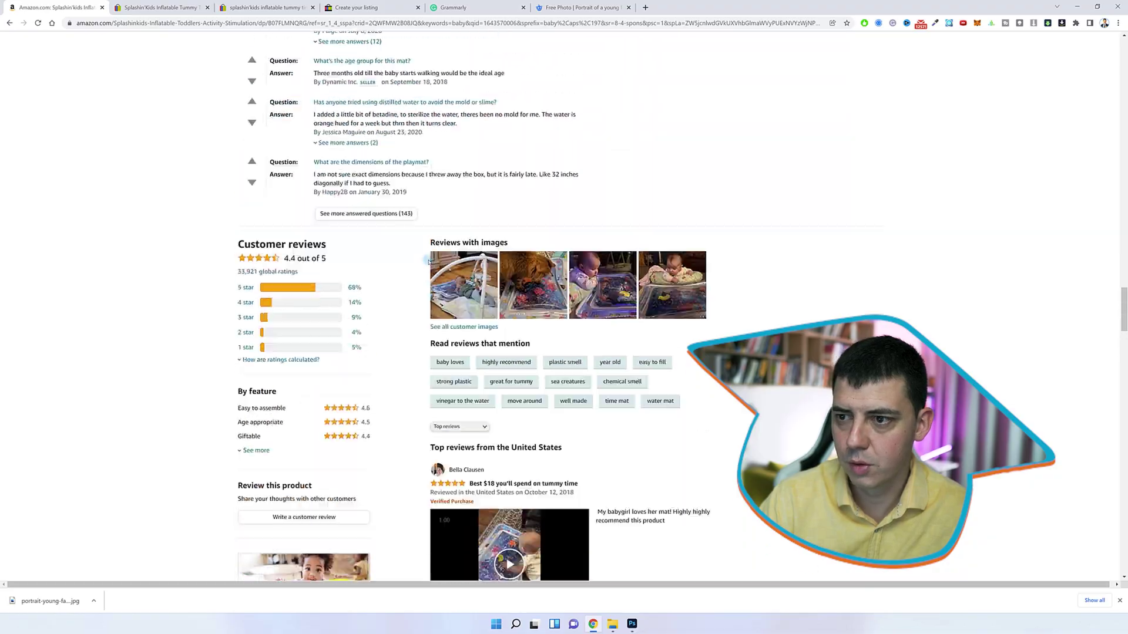
# Read the Amazon answers about mould in the water and the ideal age, then return to the eBay listing
pyautogui.scroll(3, 393, 225)
pyautogui.tripleClick(346, 207)
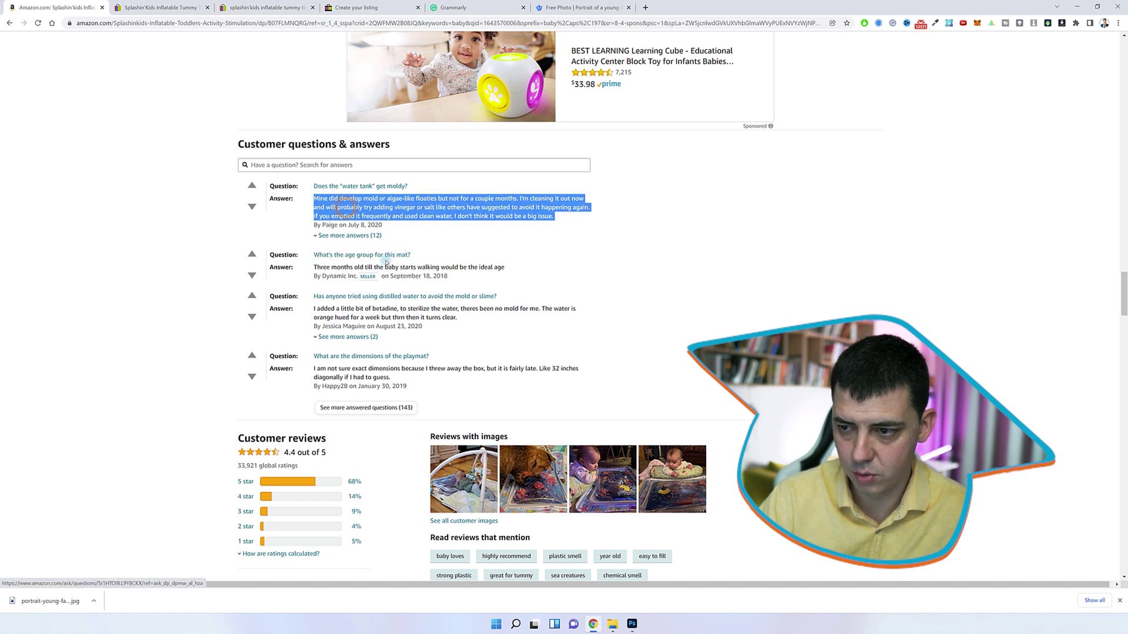
pyautogui.tripleClick(320, 267)
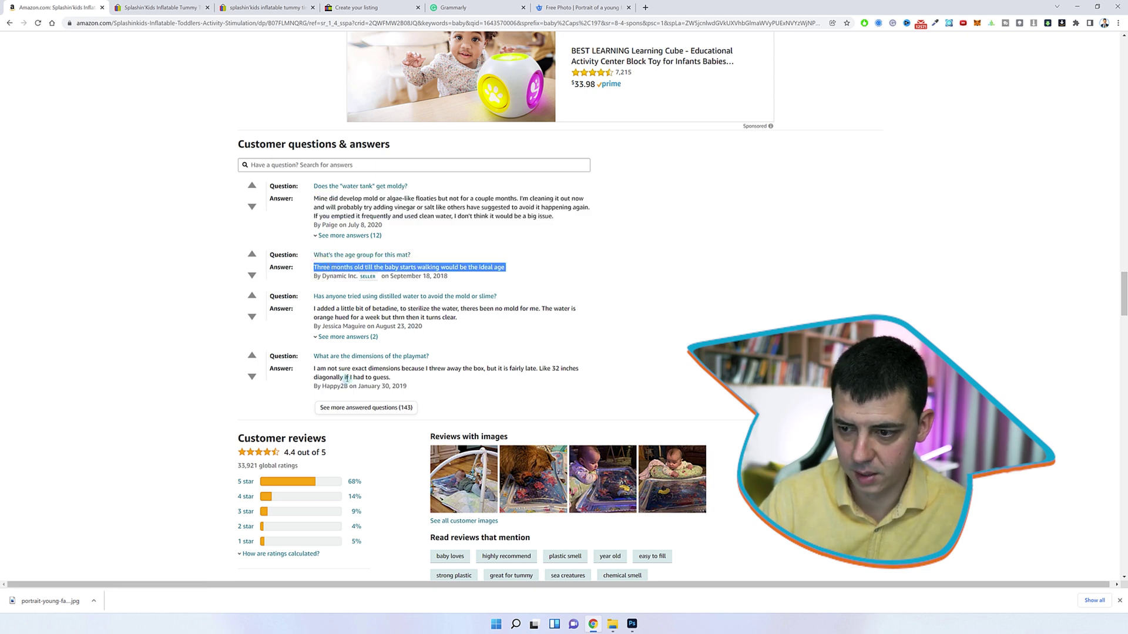
pyautogui.click(356, 7)
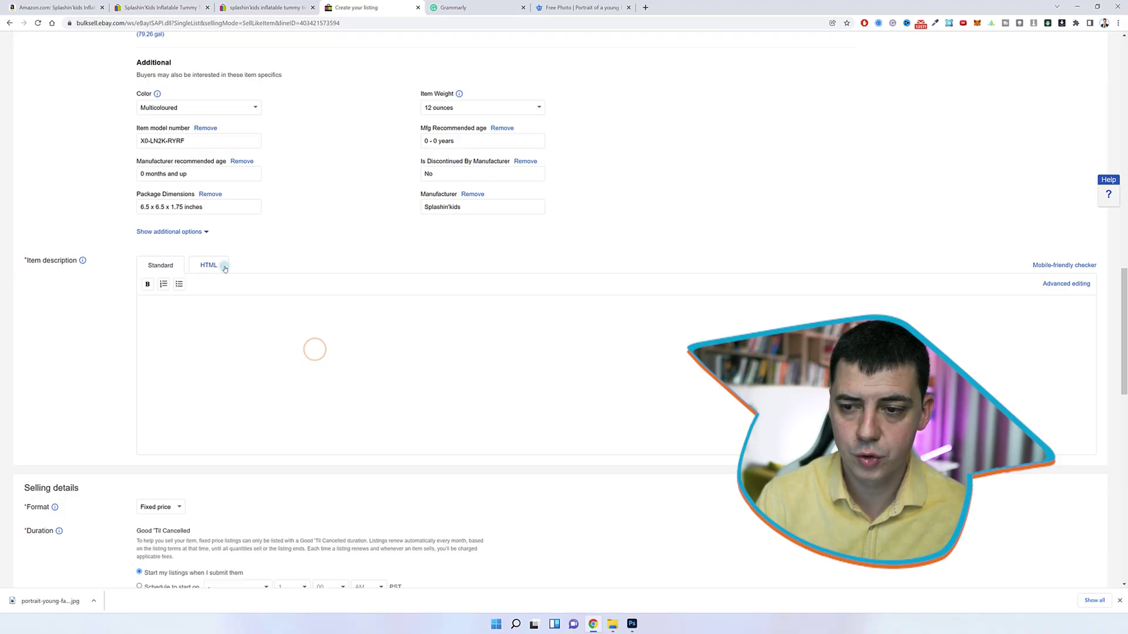
# Toggle the description's HTML view, then browse the eBay search results for Splashin'Kids items
pyautogui.click(222, 266)
pyautogui.click(172, 263)
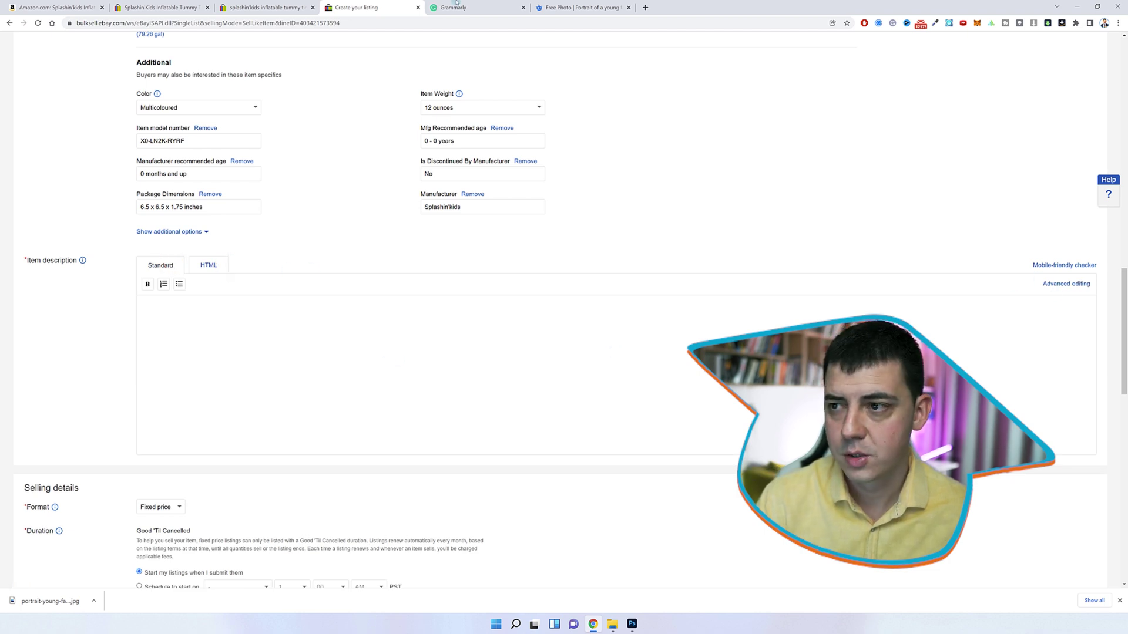
pyautogui.click(266, 9)
pyautogui.click(181, 8)
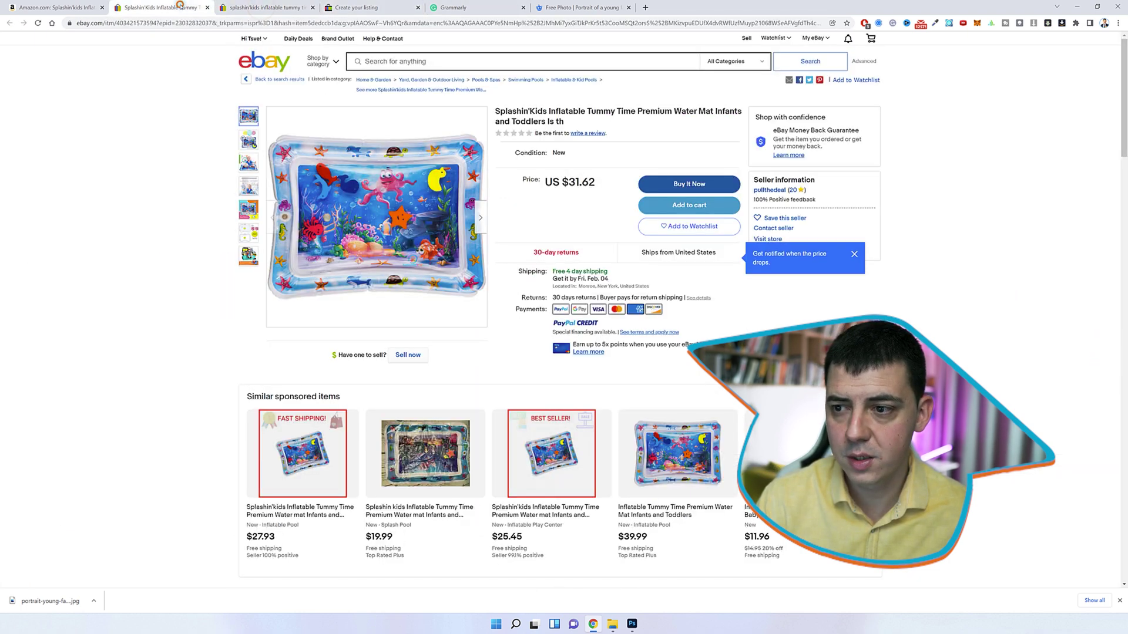
pyautogui.scroll(-20, 243, 326)
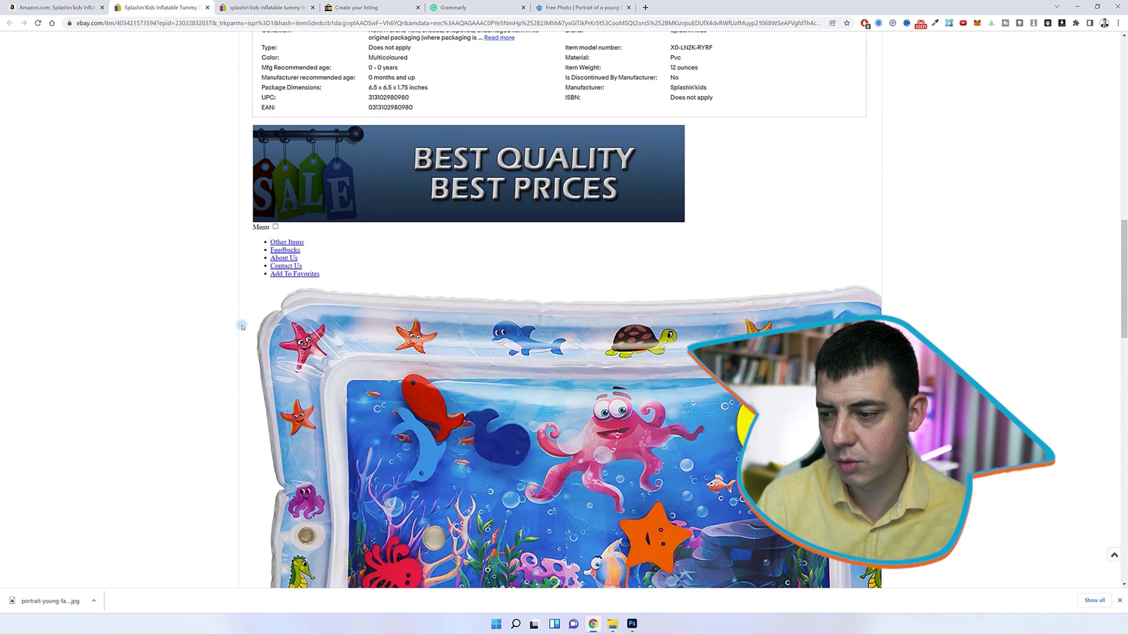
pyautogui.scroll(-8, 243, 323)
pyautogui.scroll(4, 244, 323)
pyautogui.scroll(-4, 246, 325)
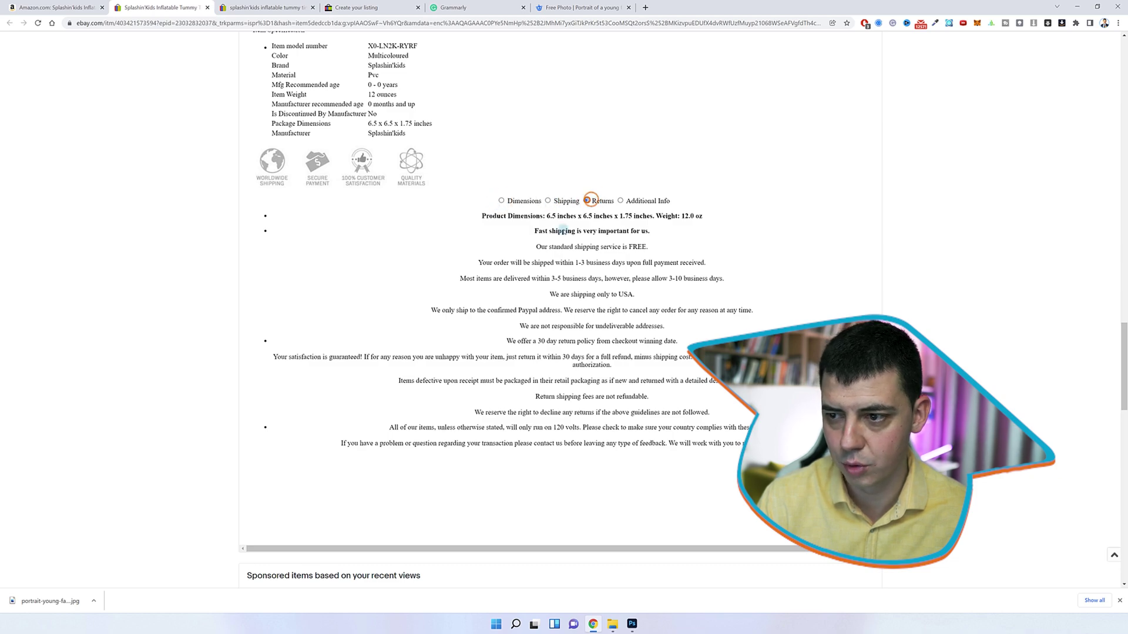
pyautogui.scroll(20, 589, 200)
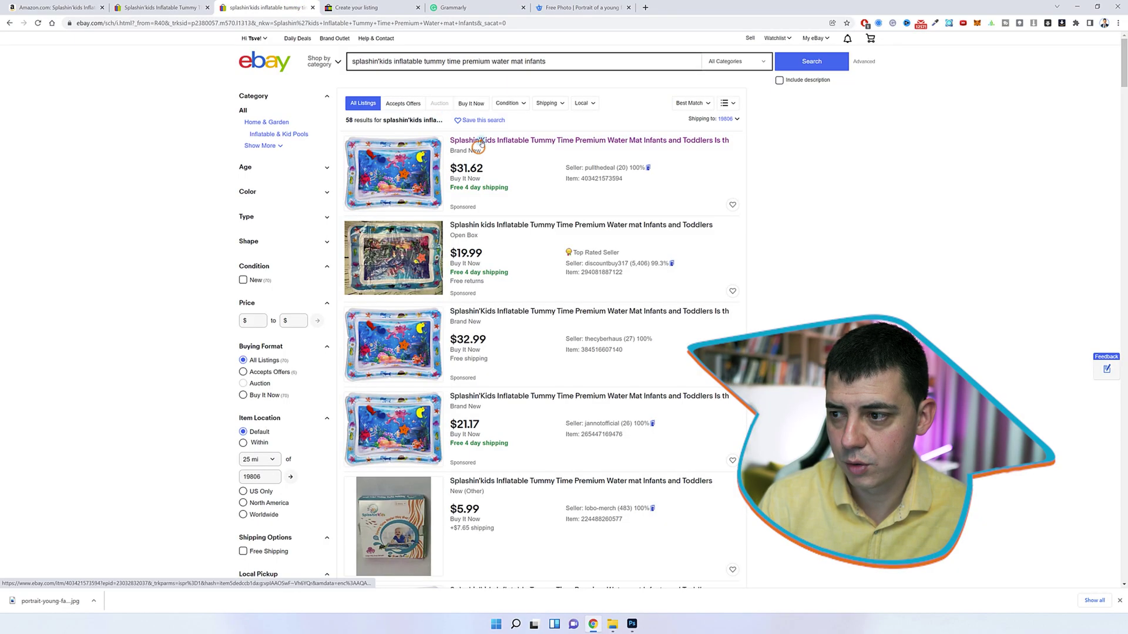
# Open the first Splashin'Kids listing and copy its Product Description through Item Specification
pyautogui.click(481, 142)
pyautogui.scroll(-8, 384, 302)
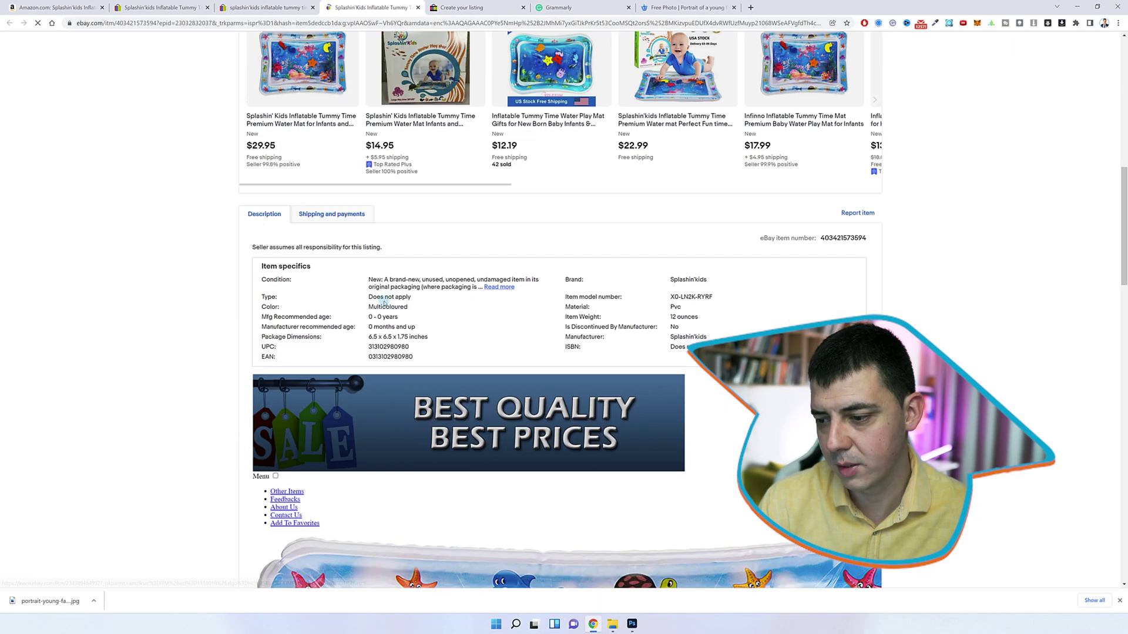
pyautogui.scroll(-10, 384, 303)
pyautogui.moveTo(252, 242); pyautogui.dragTo(424, 534)
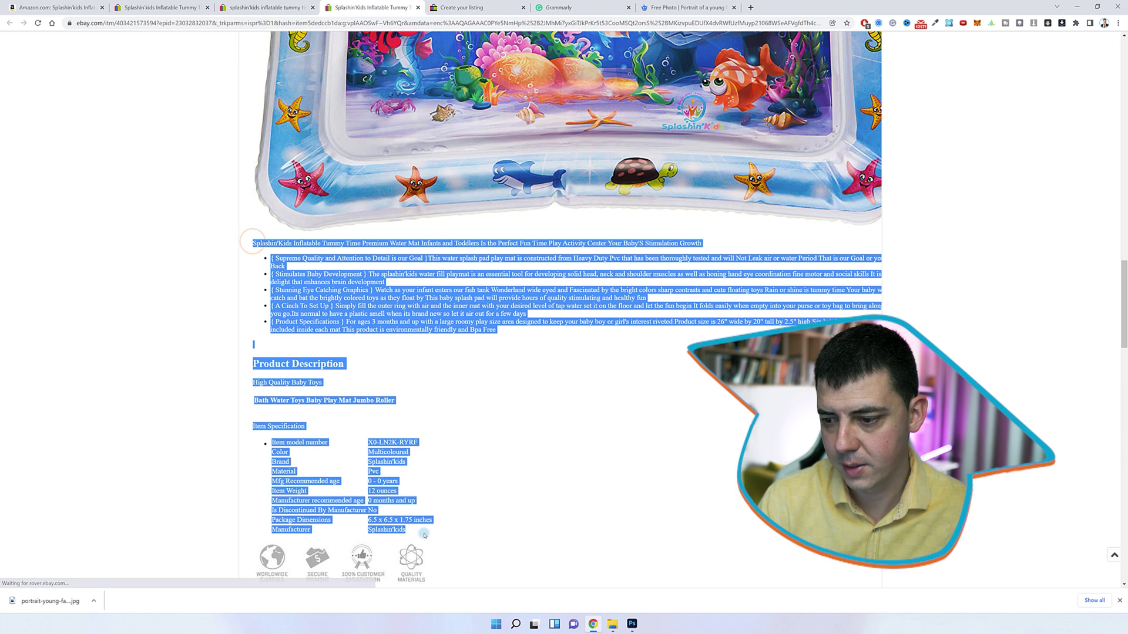
# Paste the copied text into the new listing's empty item description
pyautogui.click(458, 10)
pyautogui.click(187, 336)
pyautogui.hotkey('ctrl', 'v')
# Confirm the $37 Buy It Now price
pyautogui.scroll(-10, 188, 336)
pyautogui.click(153, 239)
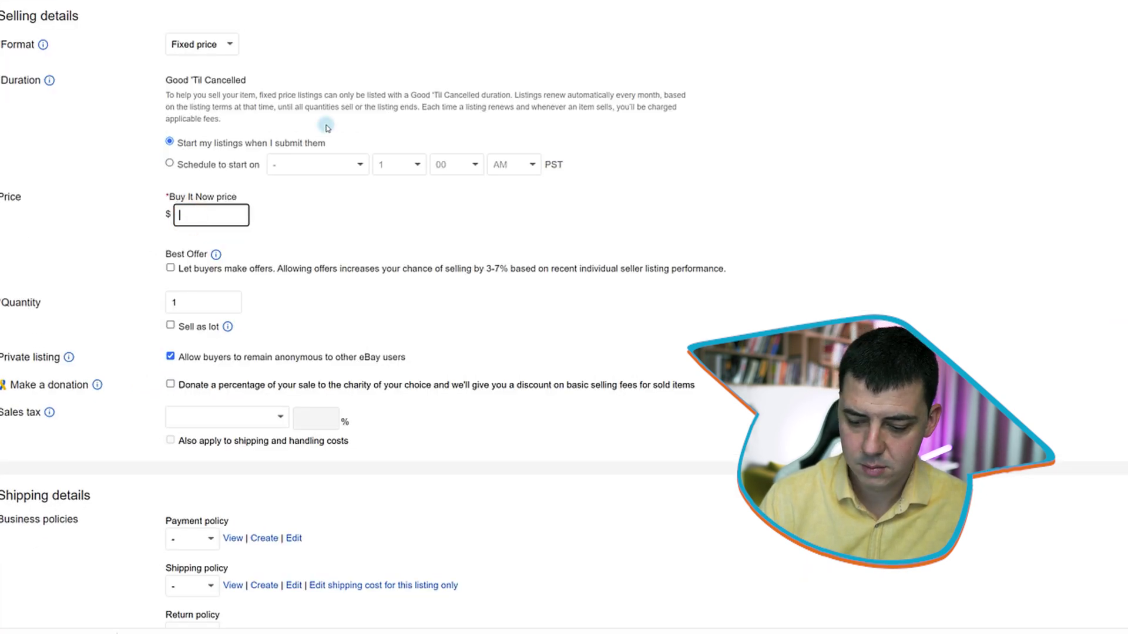
pyautogui.click(372, 221)
# Check for an existing payment policy, leaving it unchanged
pyautogui.scroll(-3, 372, 219)
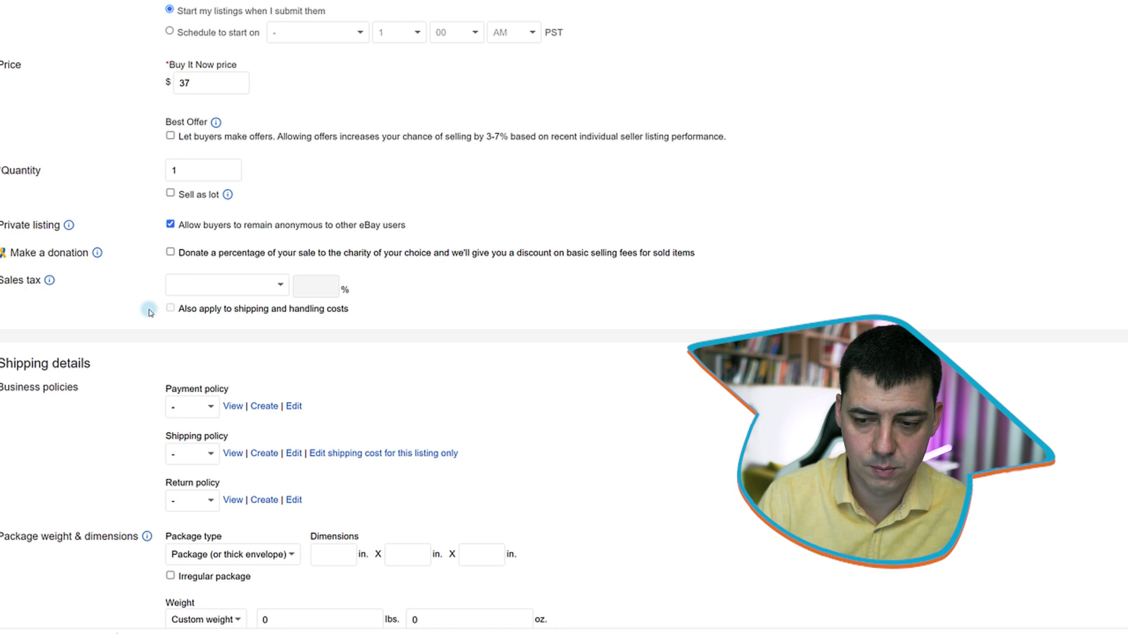
pyautogui.scroll(-3, 157, 305)
pyautogui.click(192, 406)
pyautogui.click(470, 398)
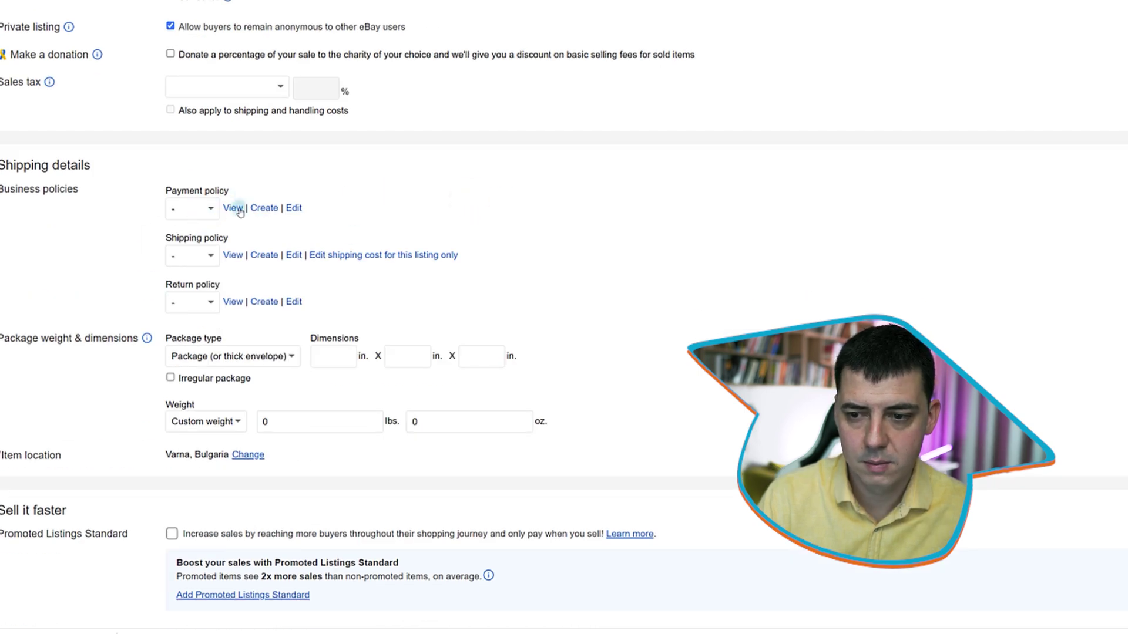
# Submit the listing and review the payment, shipping and return policy errors
pyautogui.scroll(-8, 358, 216)
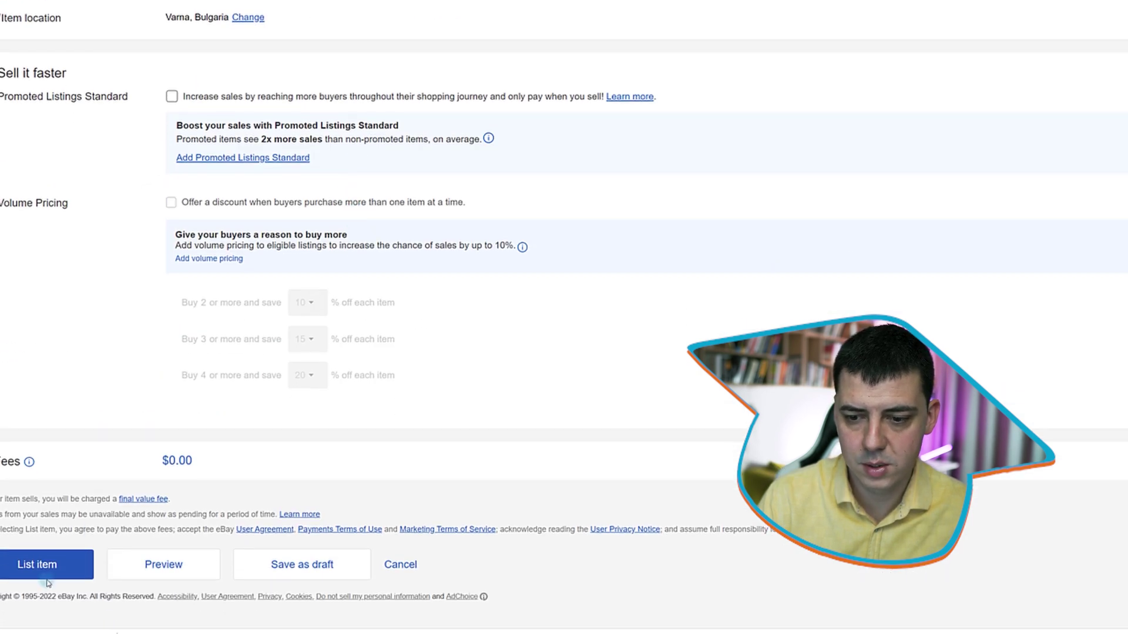
pyautogui.click(49, 576)
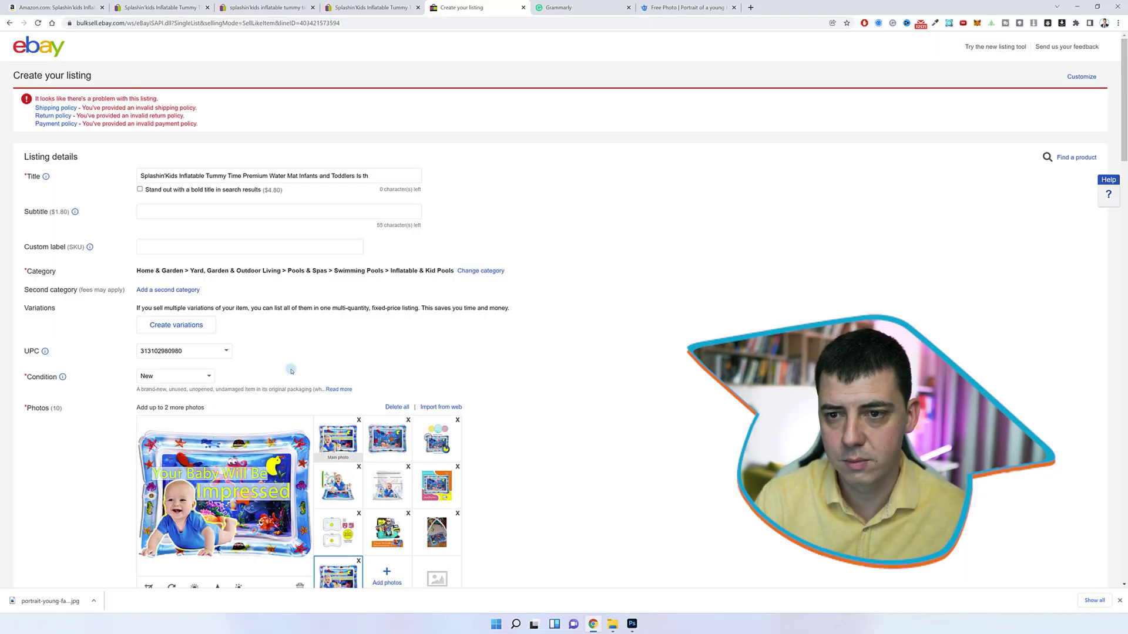
pyautogui.scroll(-20, 293, 380)
pyautogui.scroll(5, 121, 260)
# Create a payment policy with name and description both 'Payment Default'
pyautogui.click(203, 362)
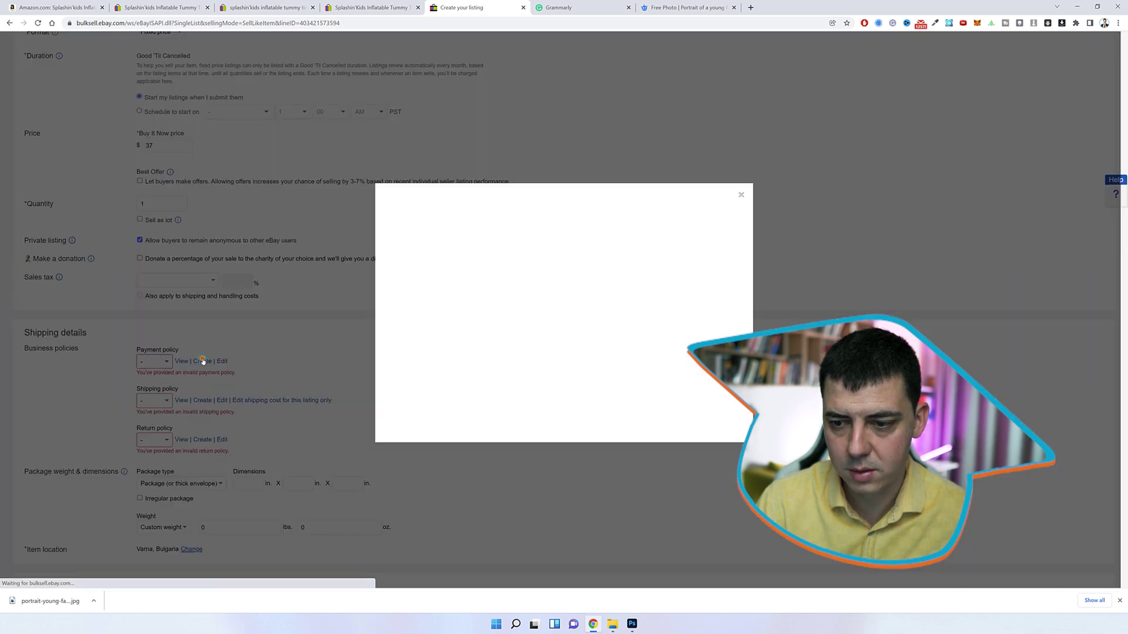
pyautogui.click(489, 229)
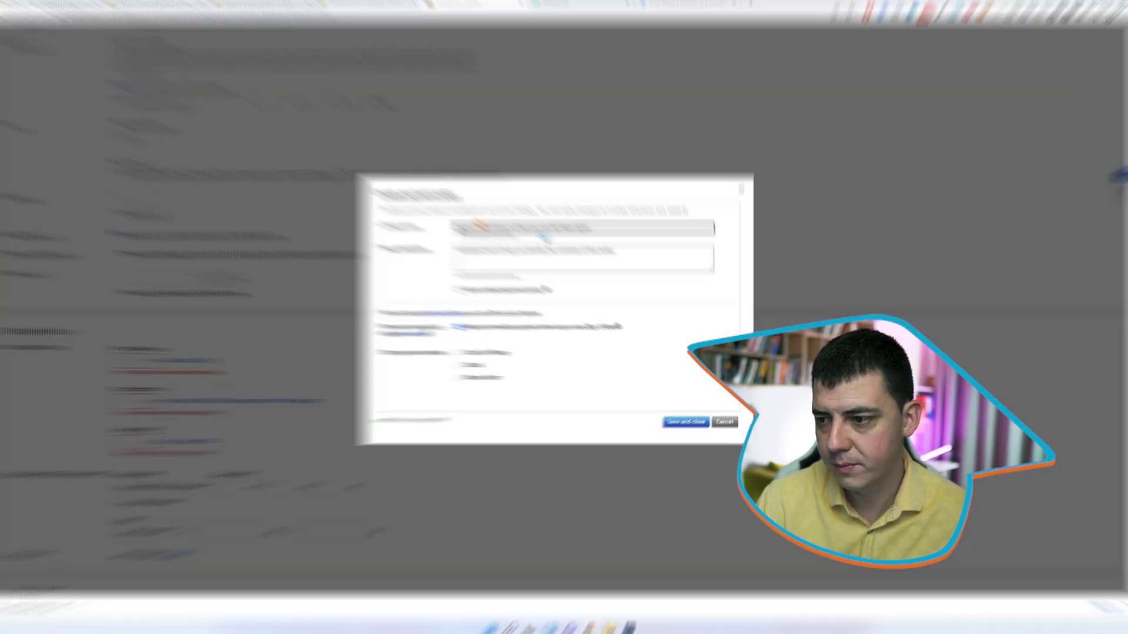
pyautogui.write('Payme')
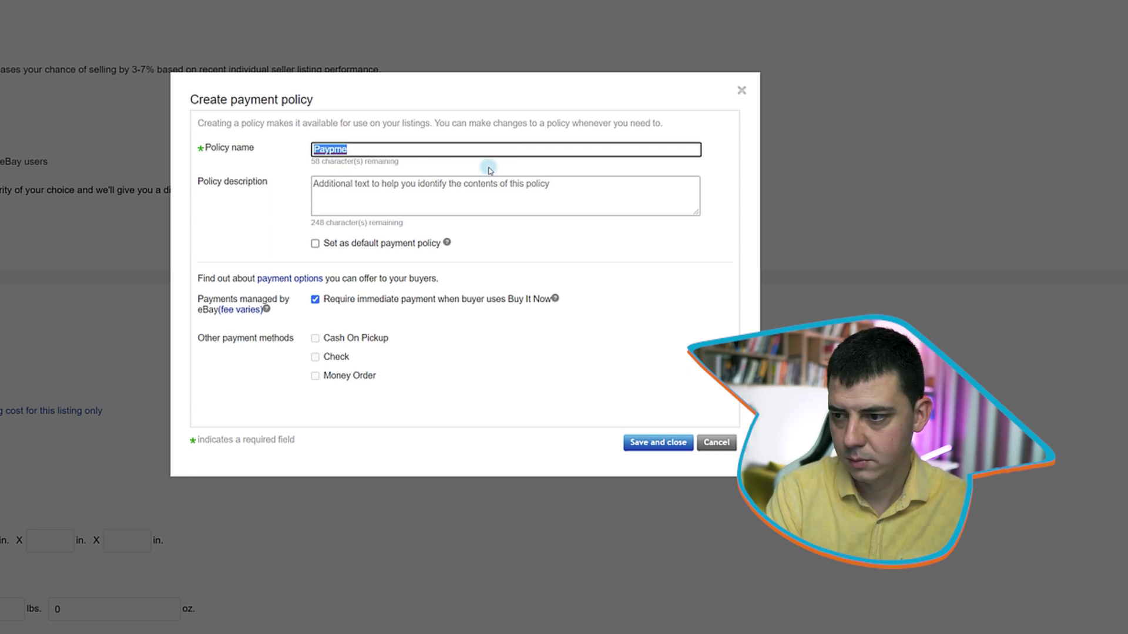
pyautogui.write('nt Default')
pyautogui.hotkey('ctrl', 'a')
pyautogui.hotkey('ctrl', 'c')
pyautogui.click(452, 186)
pyautogui.hotkey('ctrl', 'v')
# Mark the payment policy as default and save it
pyautogui.click(380, 242)
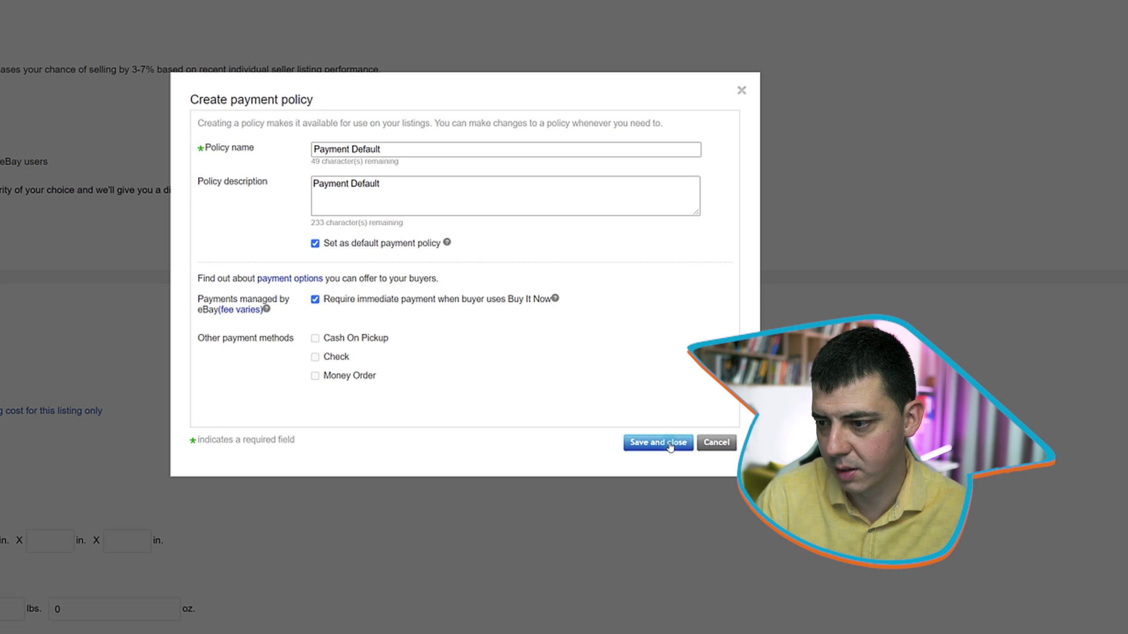
pyautogui.click(302, 301)
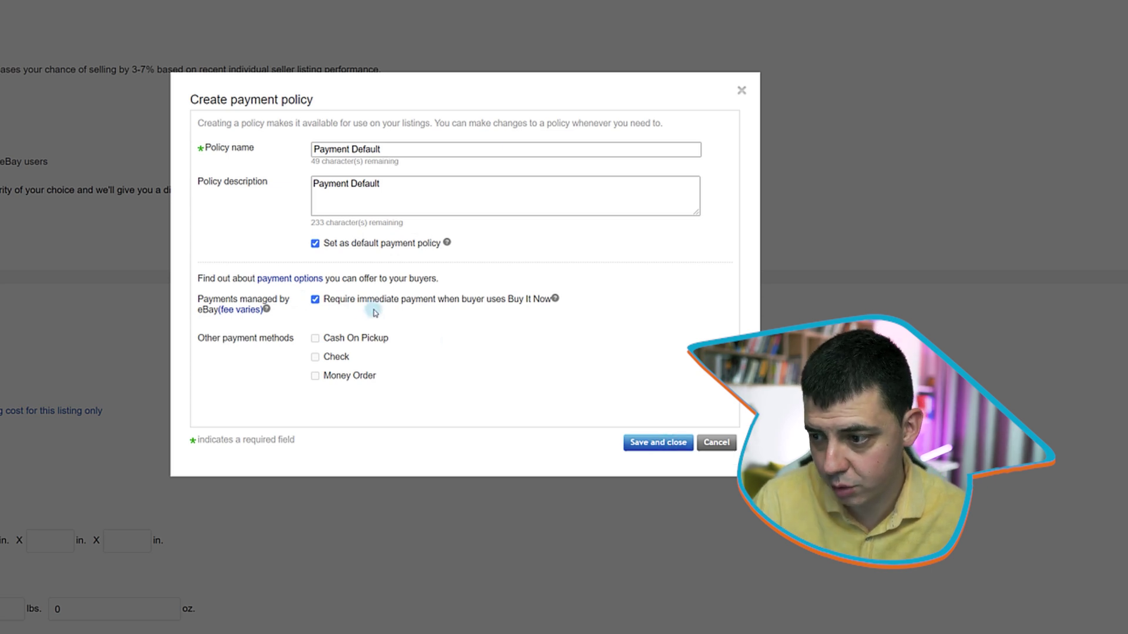
pyautogui.click(646, 446)
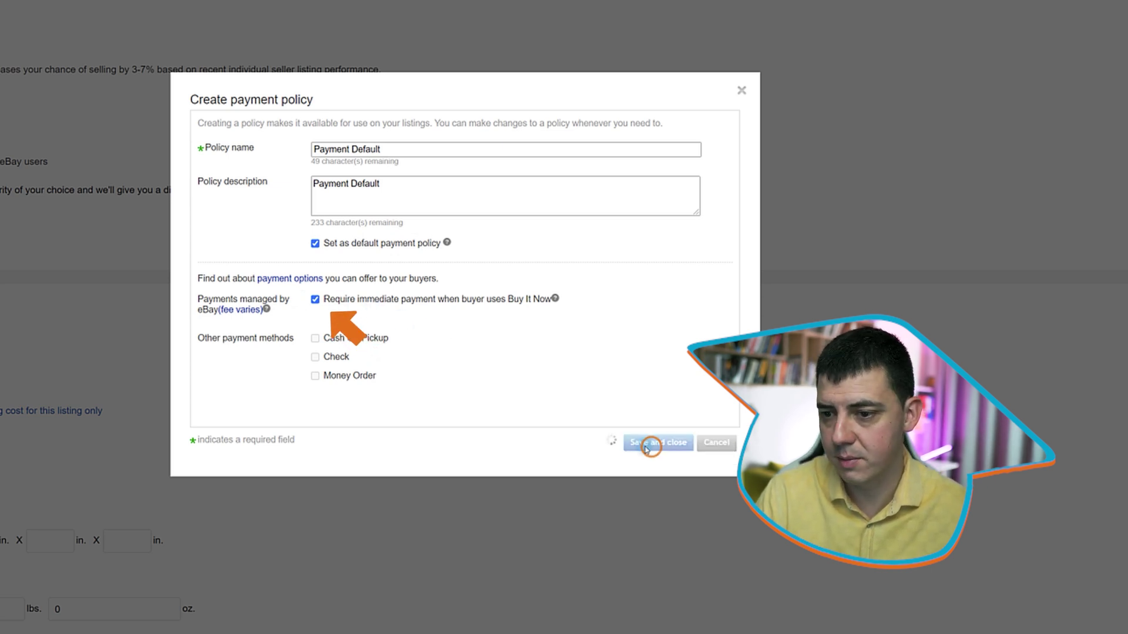
pyautogui.click(202, 400)
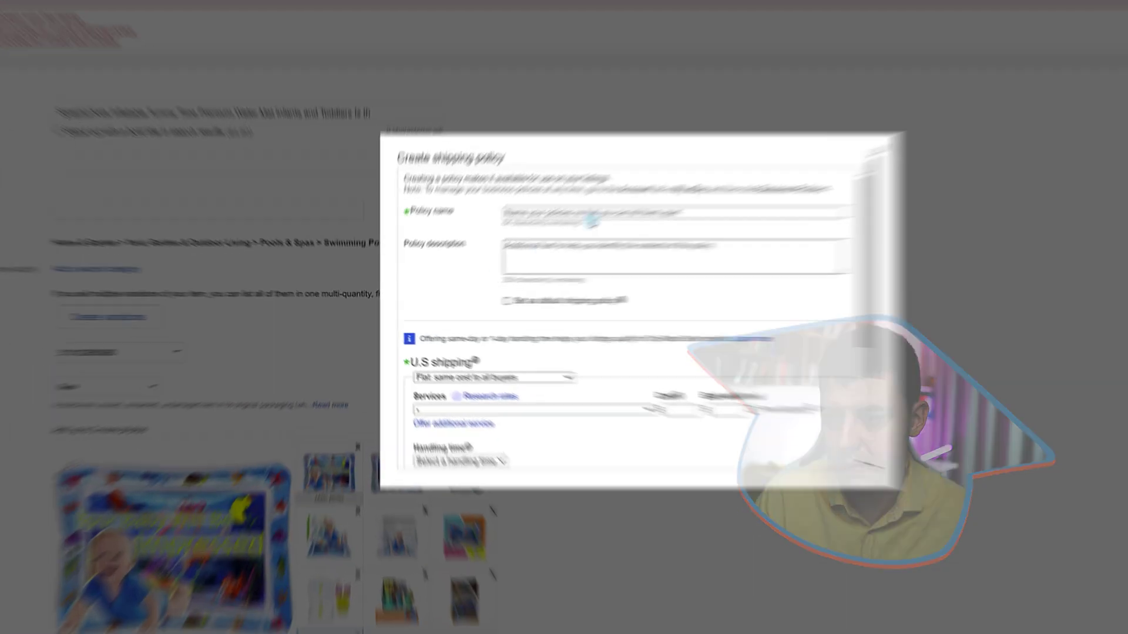
# Name the new shipping policy 'Shipping Standard'
pyautogui.click(517, 240)
pyautogui.write('Shipping Standar')
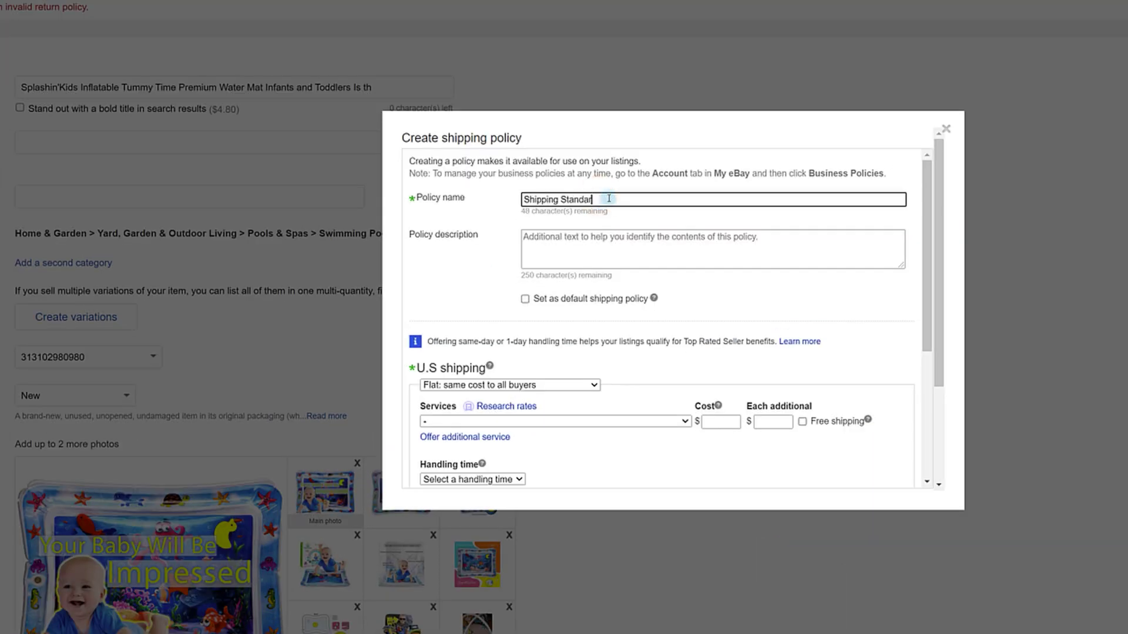
pyautogui.click(584, 238)
pyautogui.scroll(-4, 577, 279)
pyautogui.scroll(1, 564, 276)
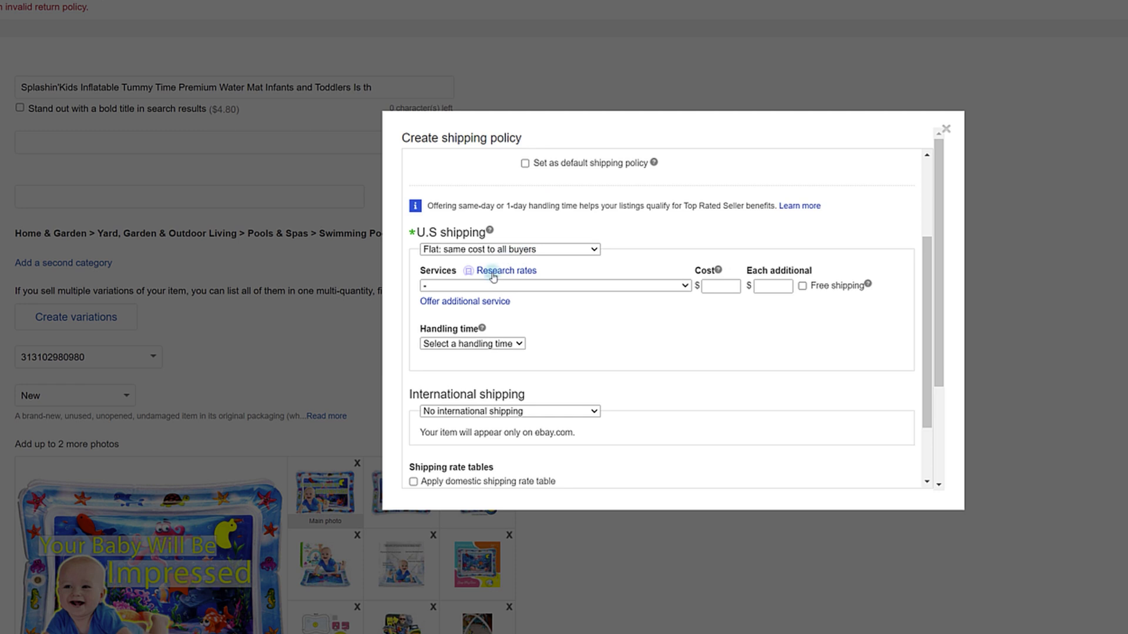
# Choose Expedited Shipping (1 to 3 business days) as the shipping service
pyautogui.click(587, 286)
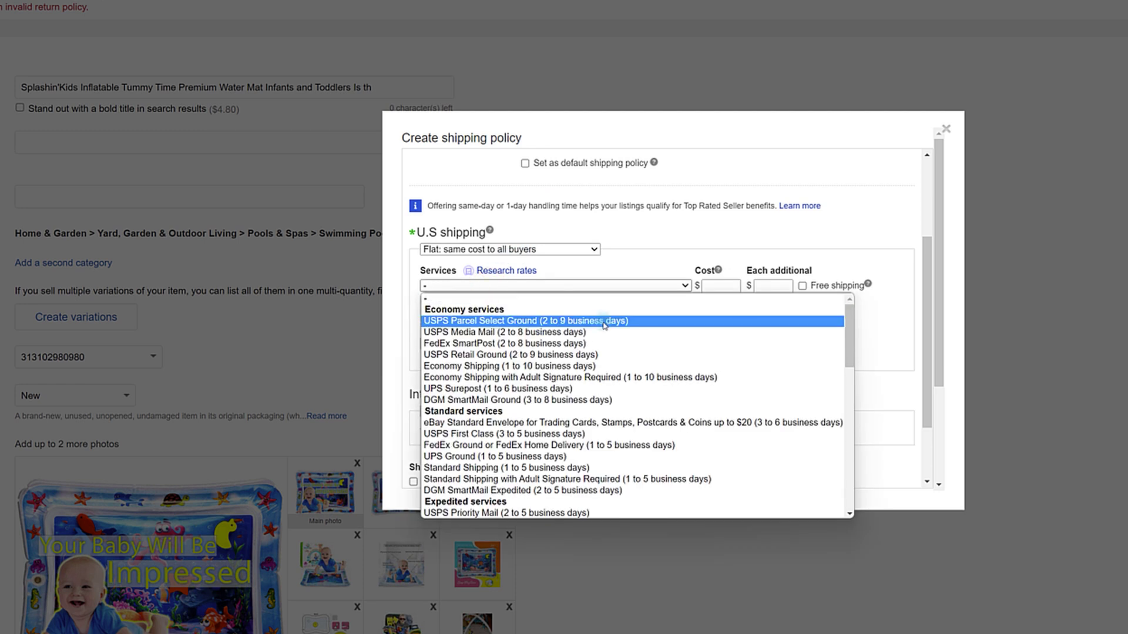
pyautogui.scroll(-2, 529, 445)
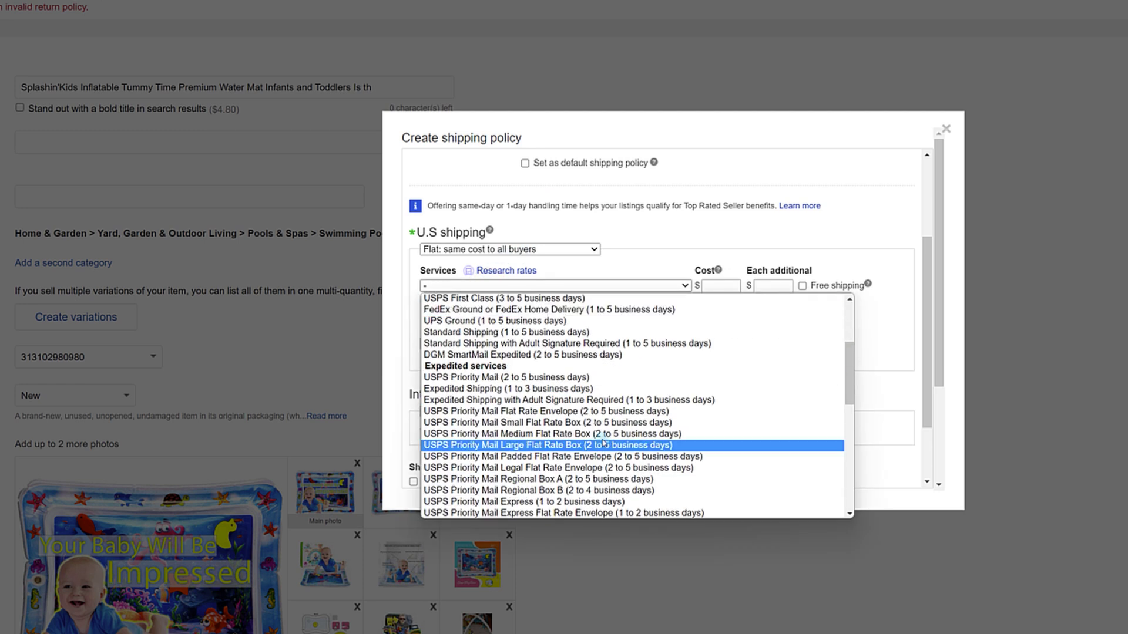
pyautogui.click(445, 389)
pyautogui.scroll(3, 565, 347)
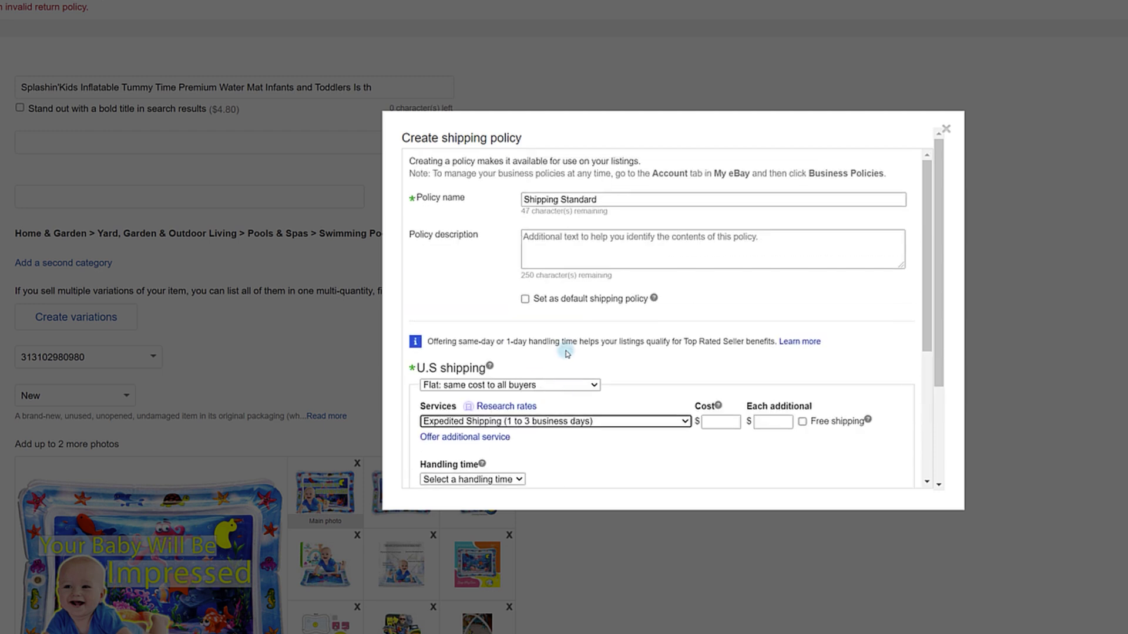
pyautogui.click(594, 347)
pyautogui.scroll(-4, 594, 346)
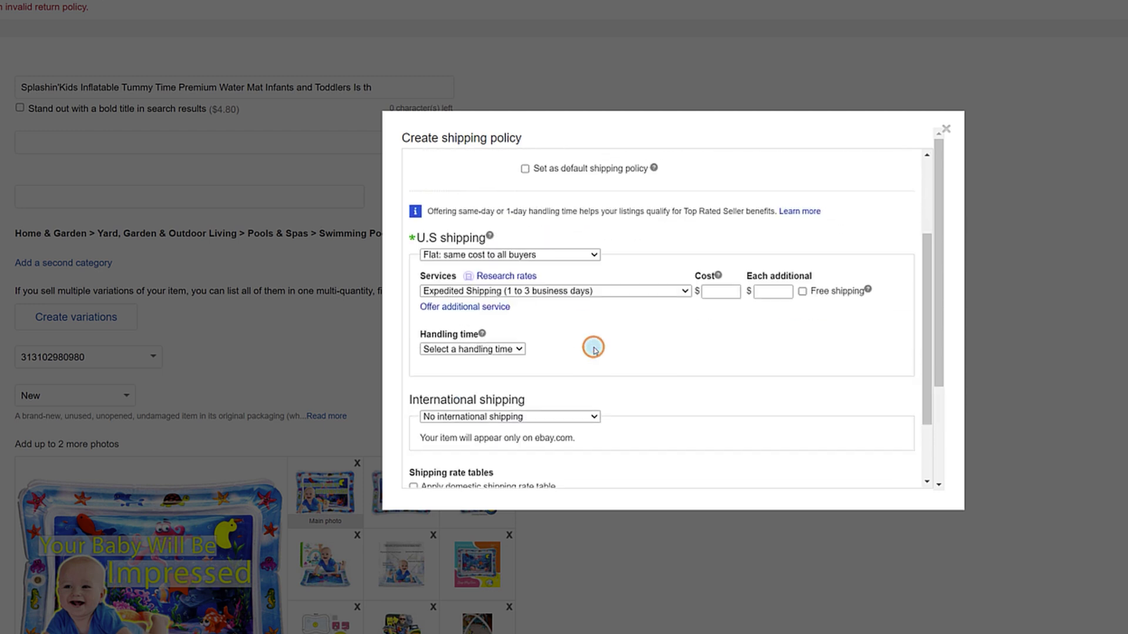
# Offer free shipping, leaving the location exclusions unchanged
pyautogui.click(734, 202)
pyautogui.scroll(2, 712, 254)
pyautogui.click(802, 337)
pyautogui.scroll(-2, 587, 373)
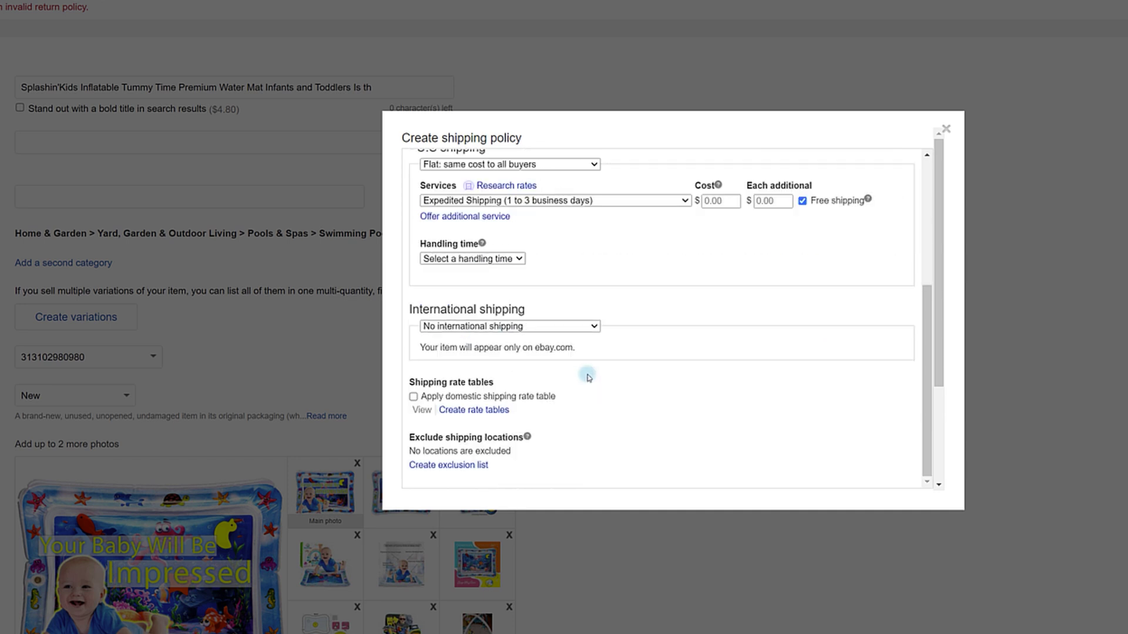
pyautogui.click(465, 466)
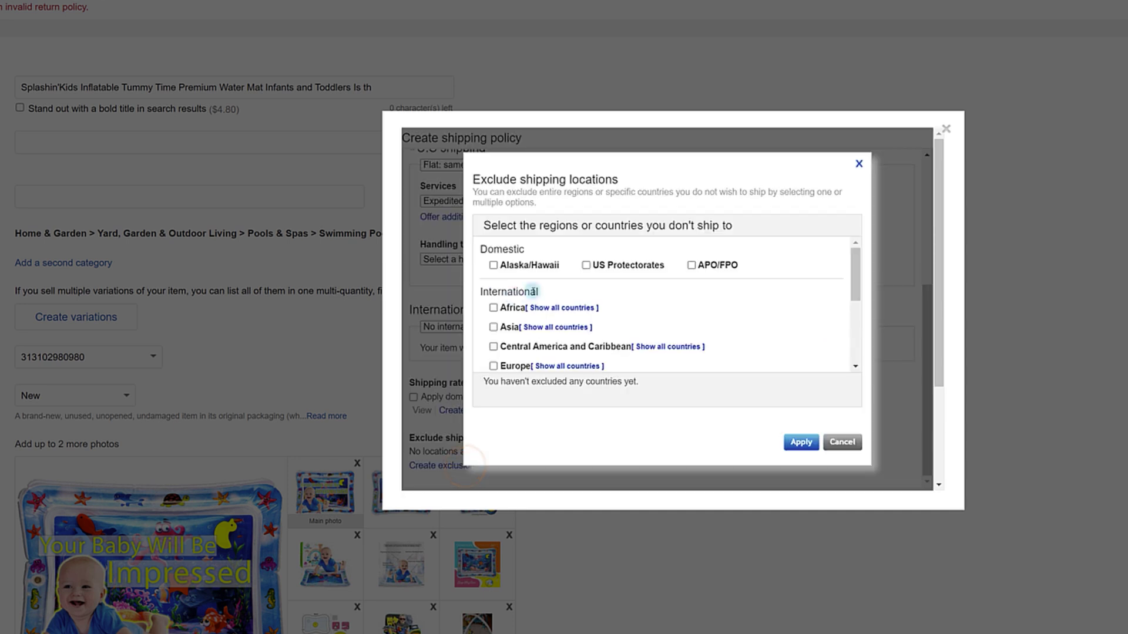
pyautogui.scroll(-3, 598, 282)
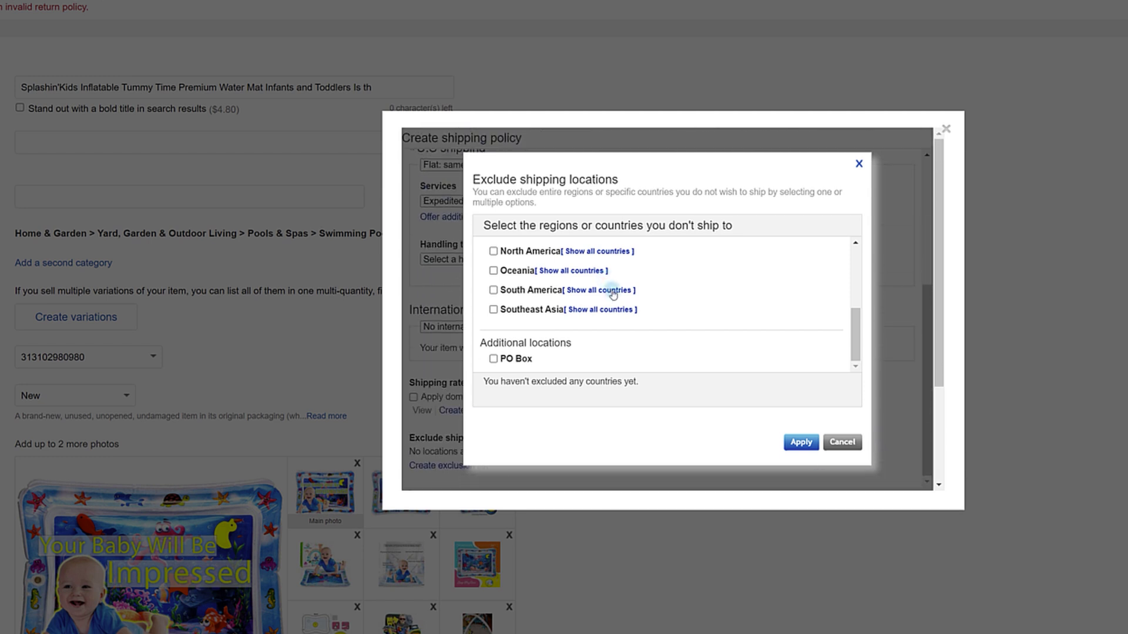
pyautogui.scroll(3, 609, 291)
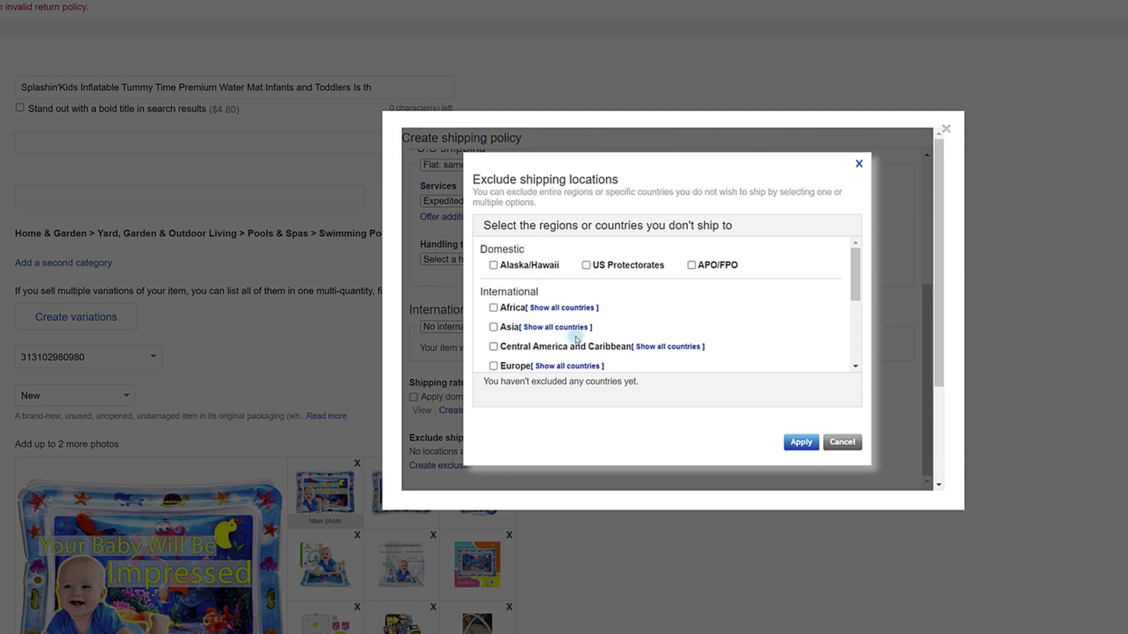
pyautogui.press('Escape')
# Set handling time to 1 business day and save the shipping policy
pyautogui.click(495, 249)
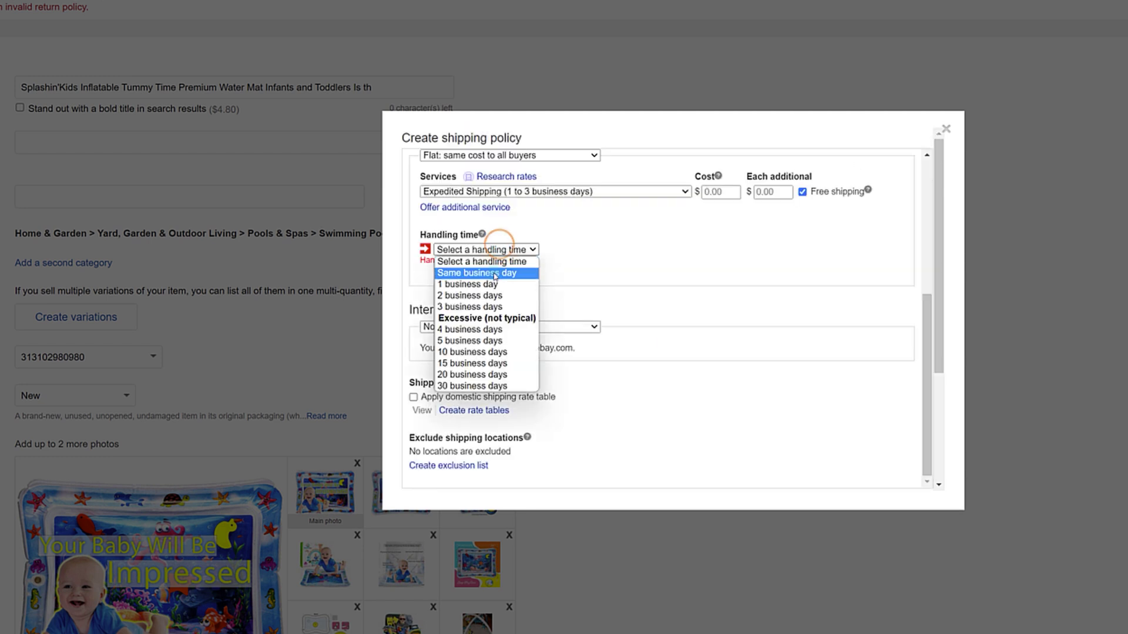
pyautogui.click(491, 284)
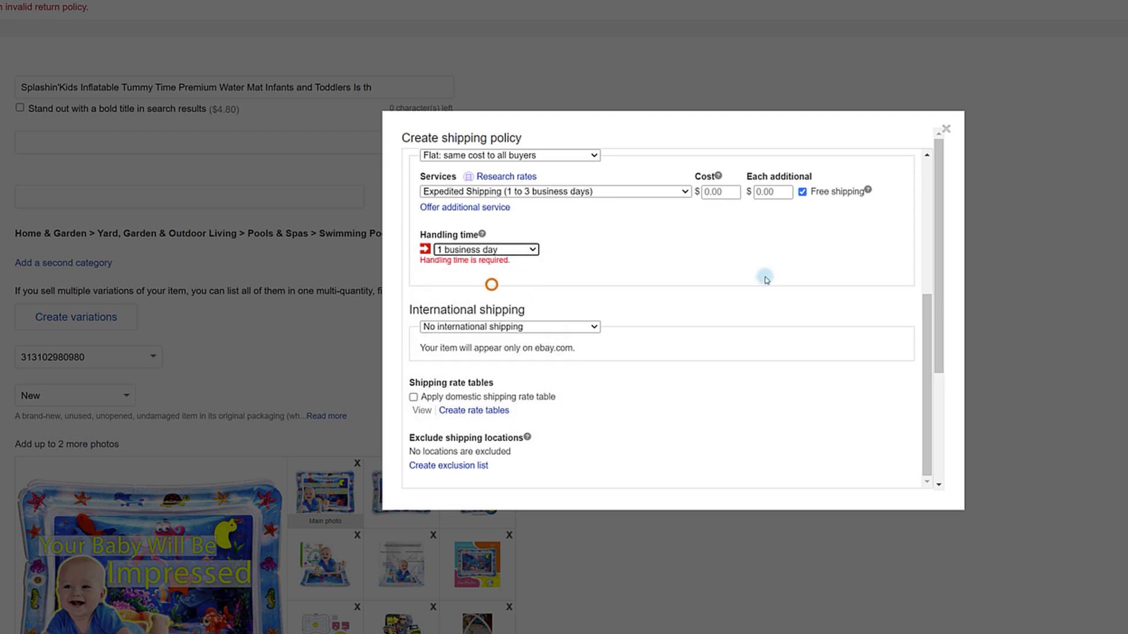
pyautogui.click(496, 249)
pyautogui.click(488, 247)
pyautogui.scroll(5, 752, 335)
pyautogui.scroll(-5, 646, 376)
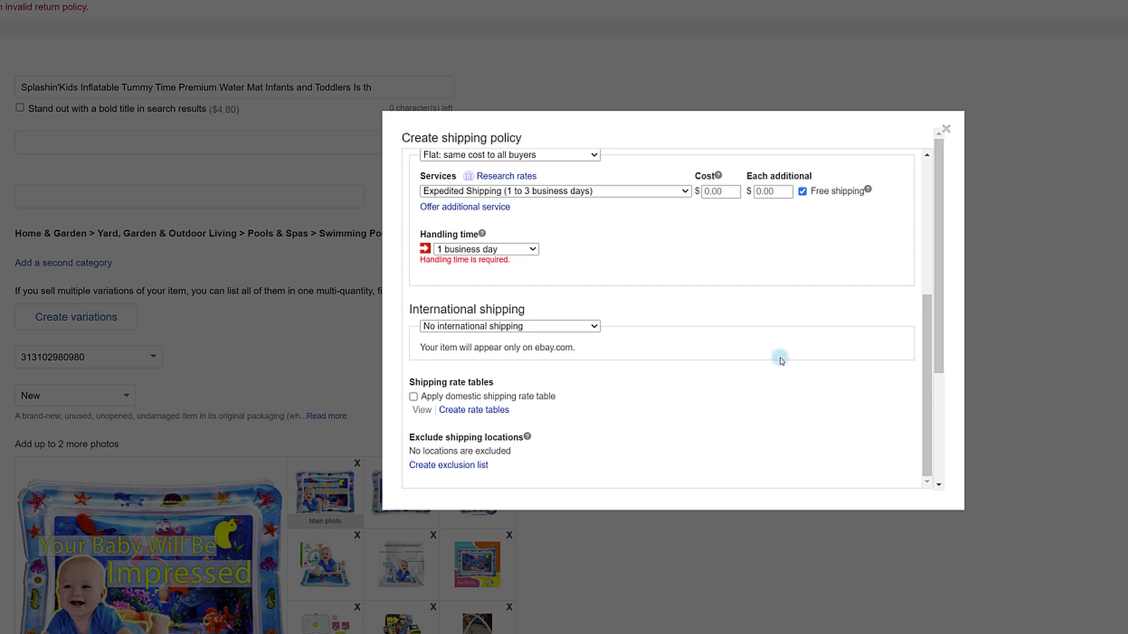
pyautogui.scroll(-5, 781, 361)
pyautogui.click(846, 333)
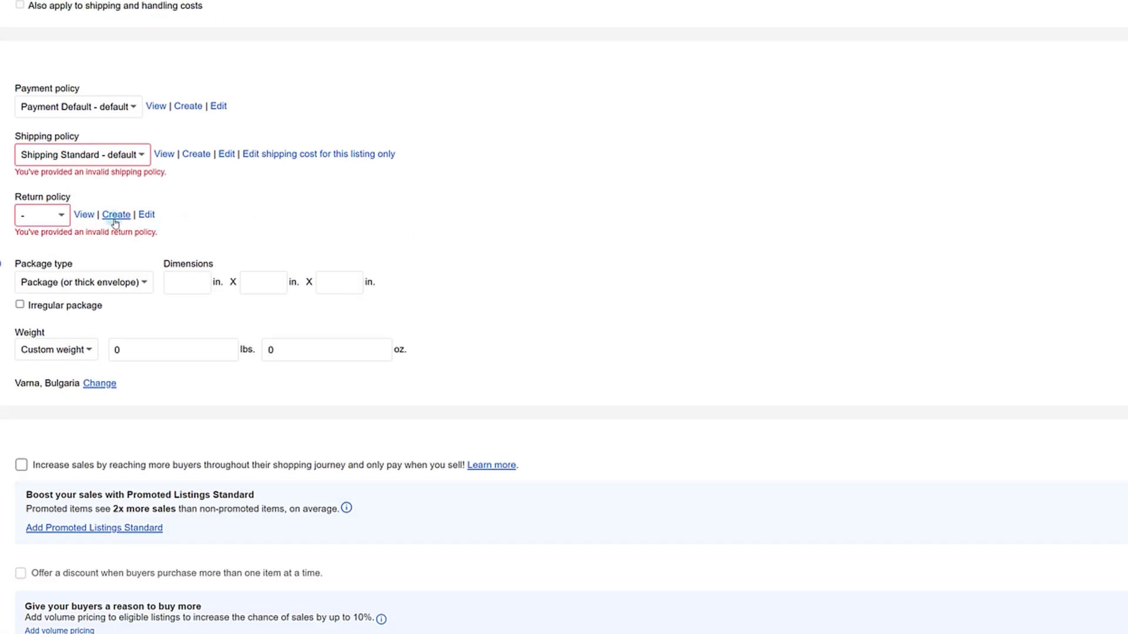
# Start a new return policy named 'Return Default'
pyautogui.click(117, 215)
pyautogui.click(573, 200)
pyautogui.write('Return Default')
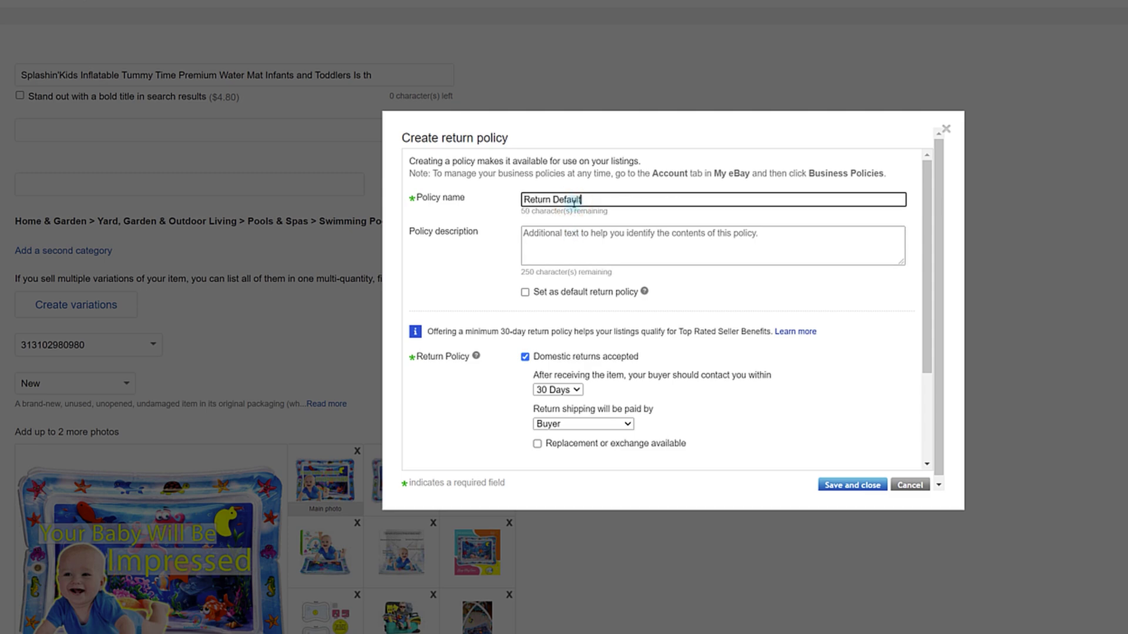